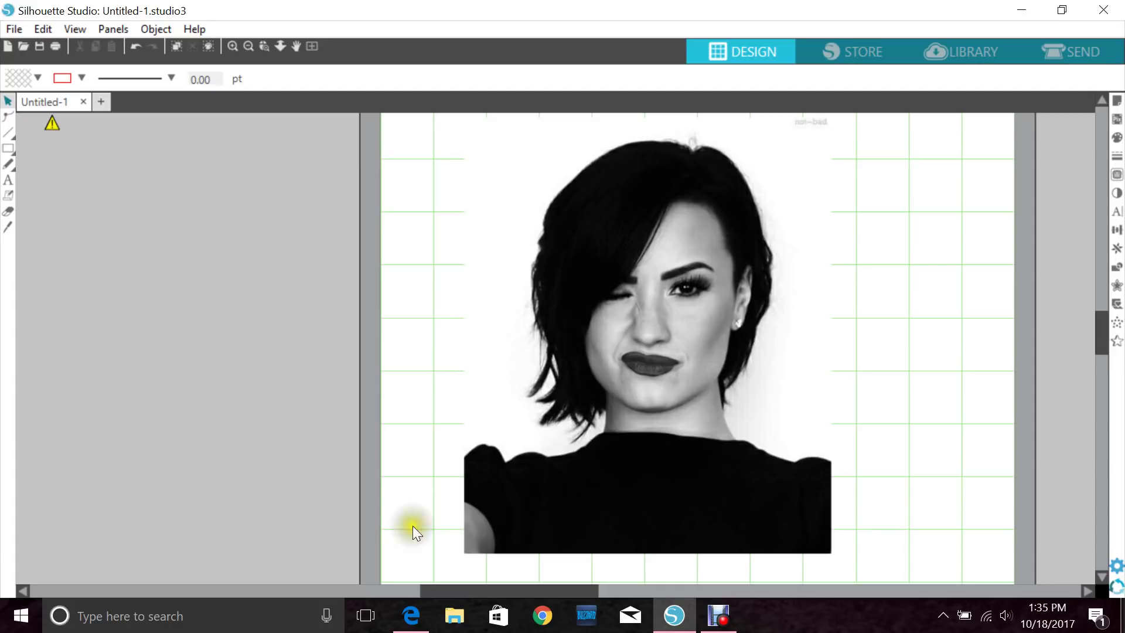
Step: Mark the whole portrait photo as the trace area, keeping the 45% threshold
left_click_drag(589, 593, 614, 597)
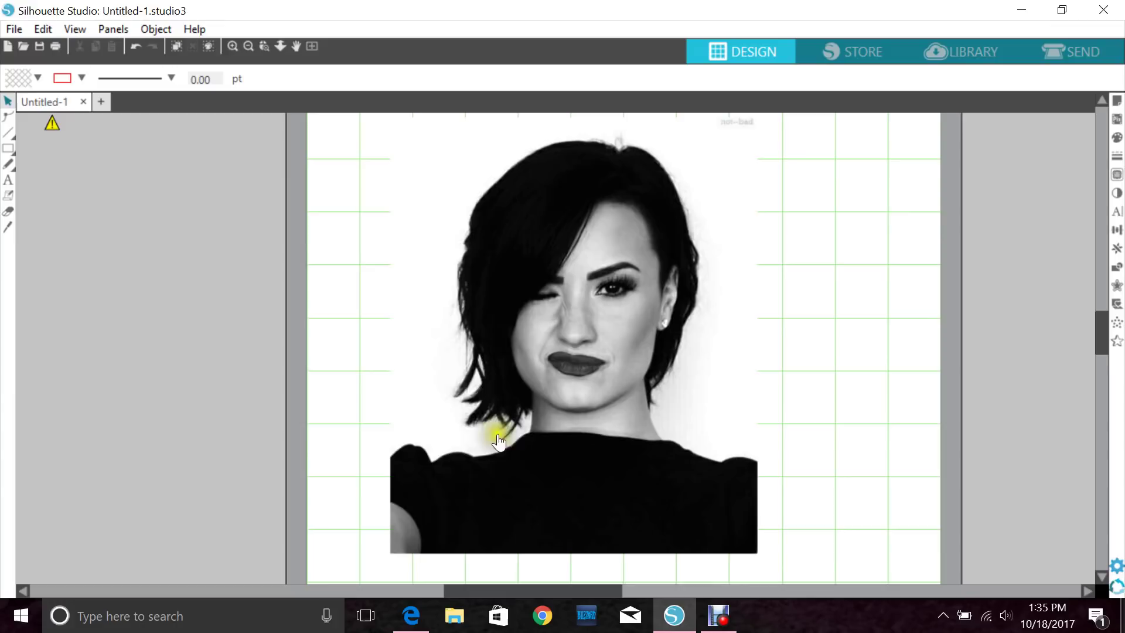
left_click(260, 370)
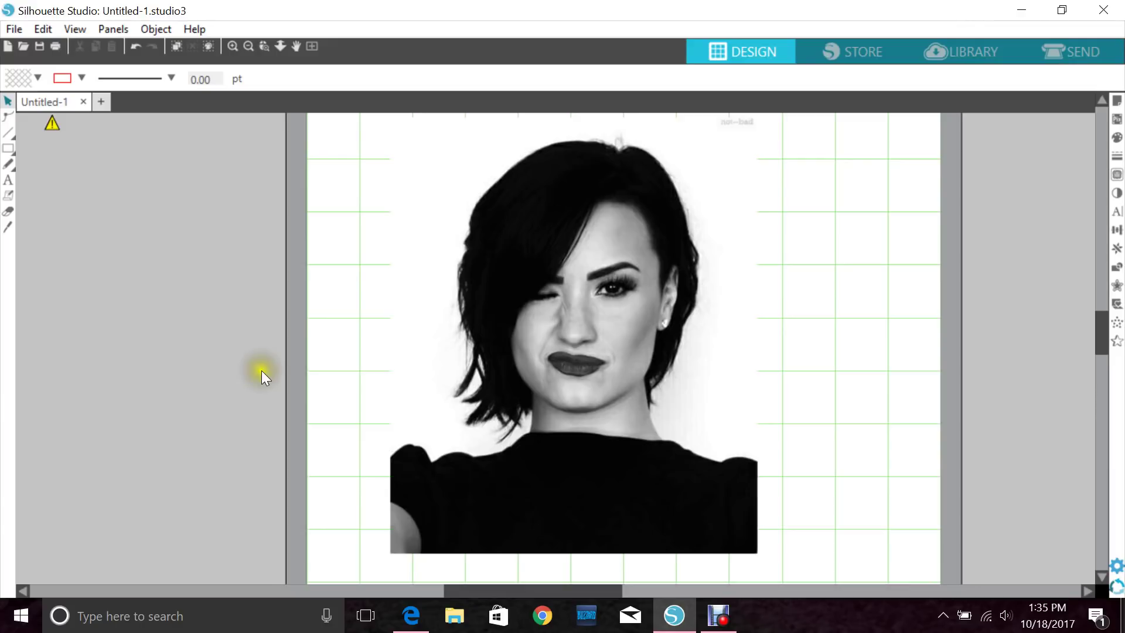
left_click(1117, 174)
left_click(1116, 175)
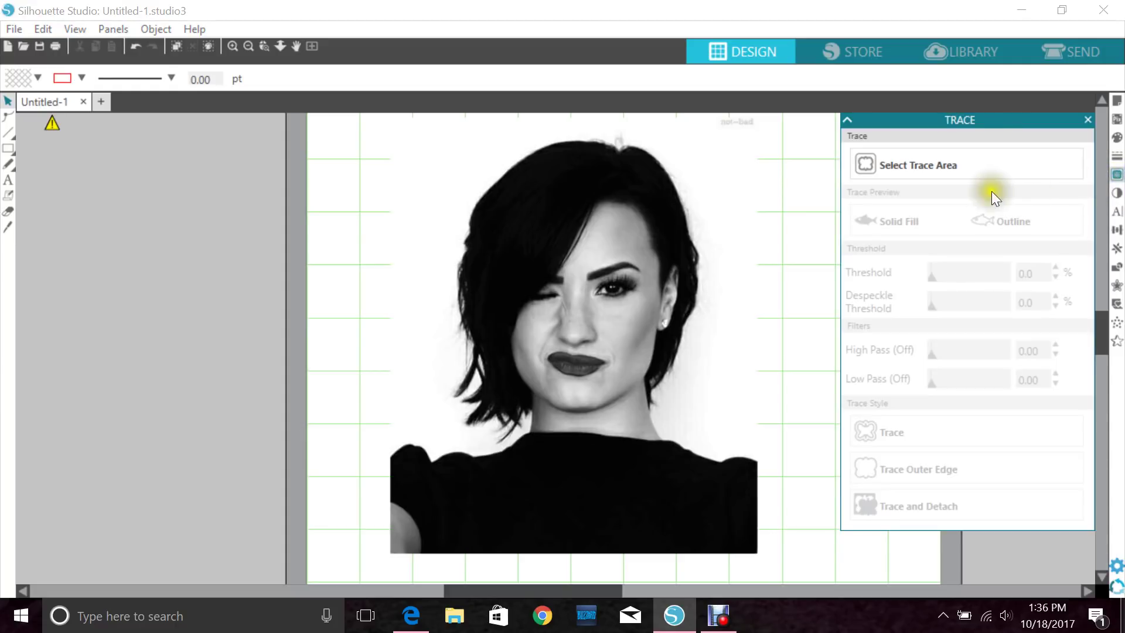
left_click(901, 168)
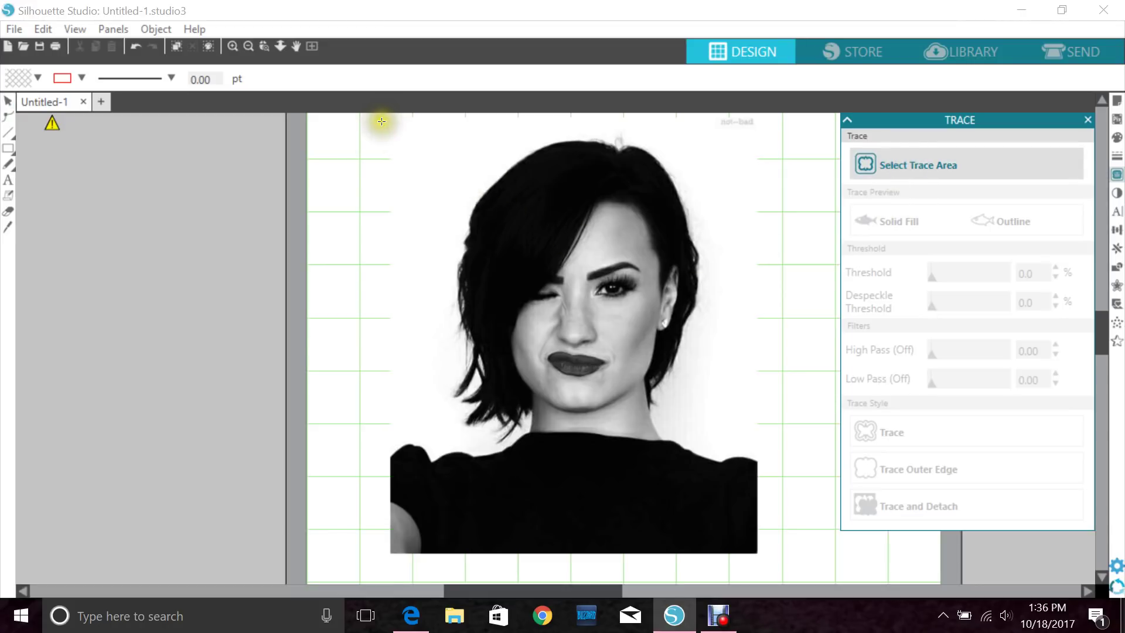
mouse_move(381, 121)
left_mouse_down()
mouse_move(512, 243)
mouse_move(652, 452)
mouse_move(769, 572)
left_mouse_up()
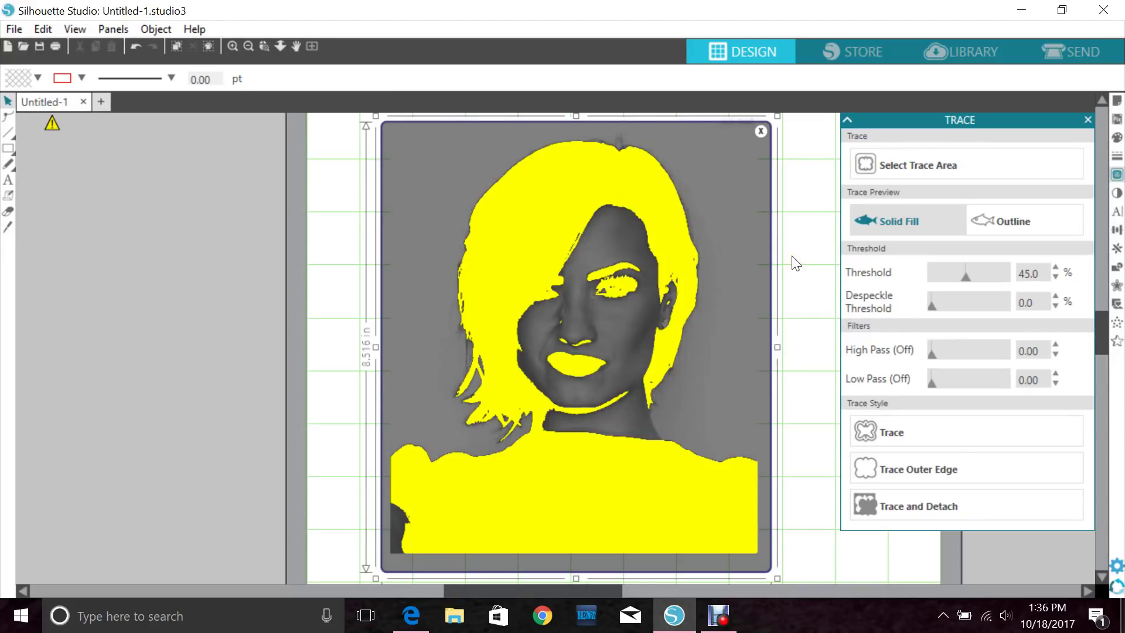
left_click(984, 277)
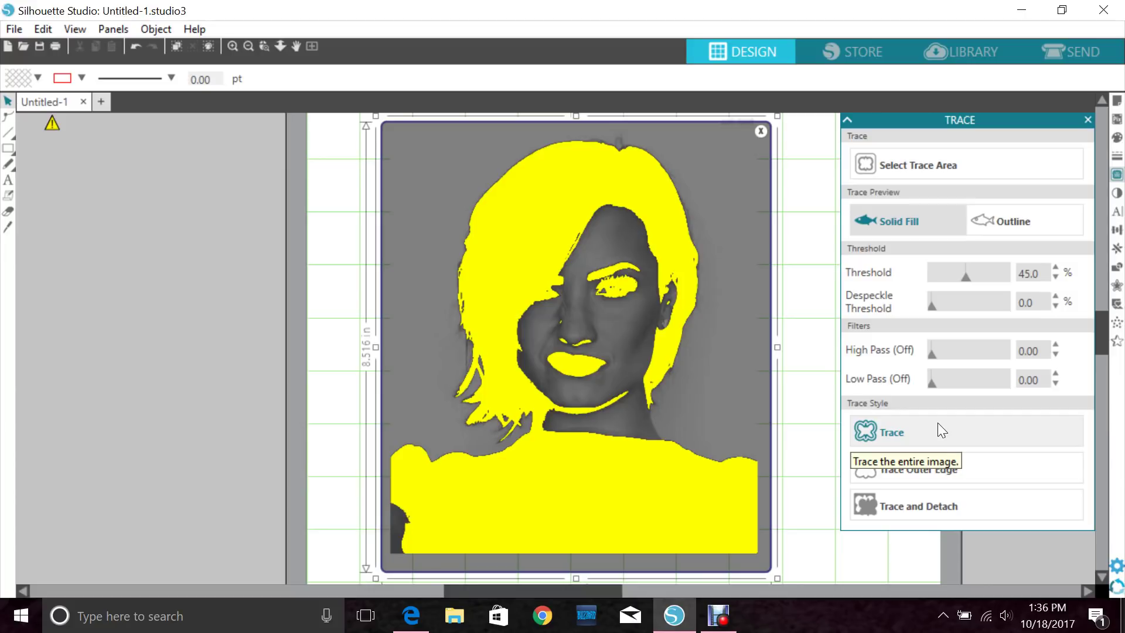
Step: Trace the photo, drag the photo left off the red cut lines, and select the outline
left_click(937, 423)
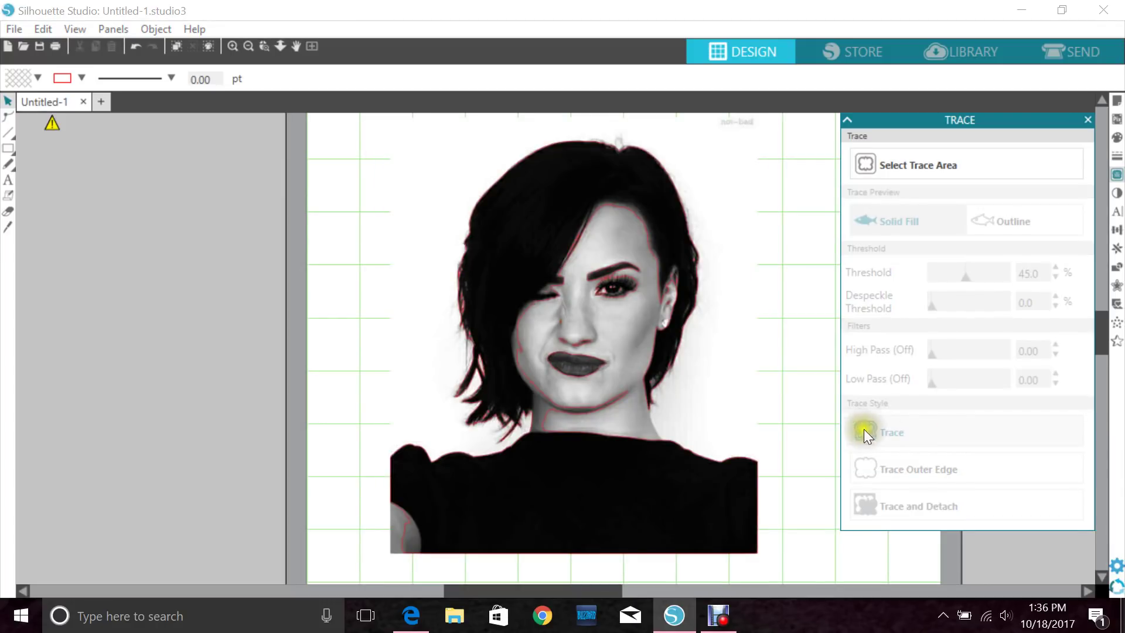
mouse_move(686, 491)
left_mouse_down()
mouse_move(400, 478)
mouse_move(319, 501)
left_mouse_up()
left_click(602, 434)
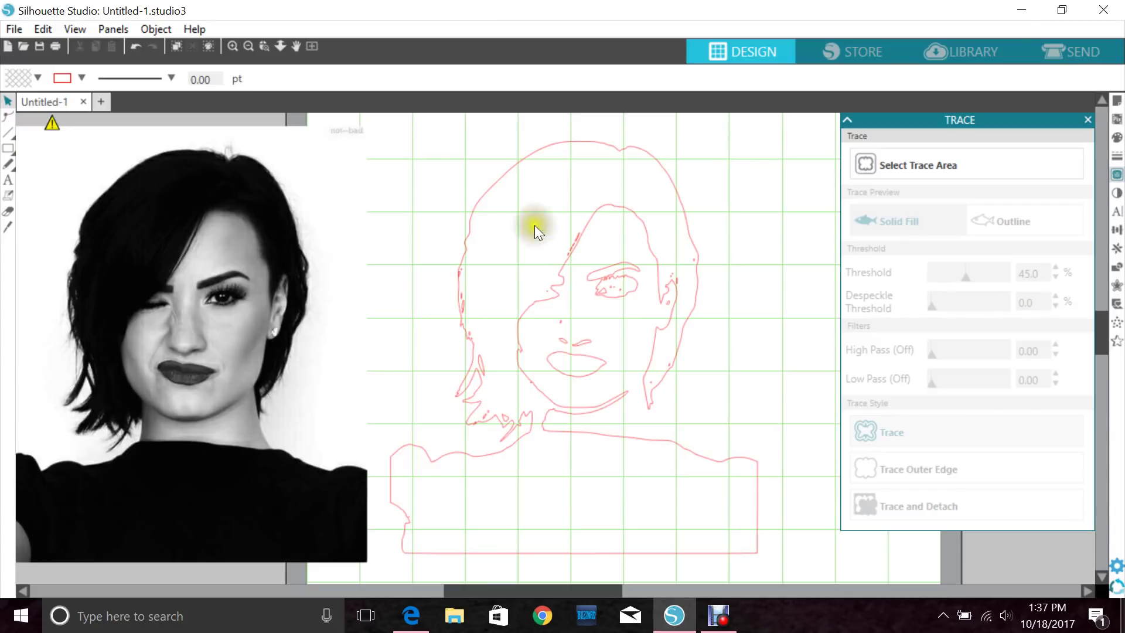
left_click_drag(461, 132, 602, 298)
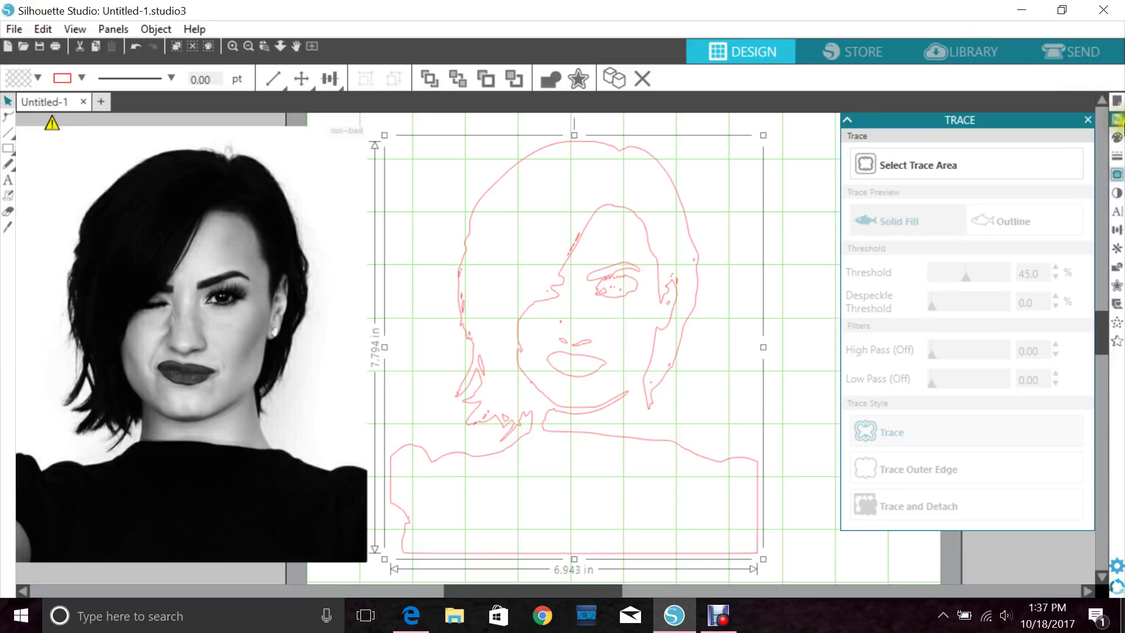
Step: Fill the traced portrait solid black and drag it back onto the photo
left_click(1117, 137)
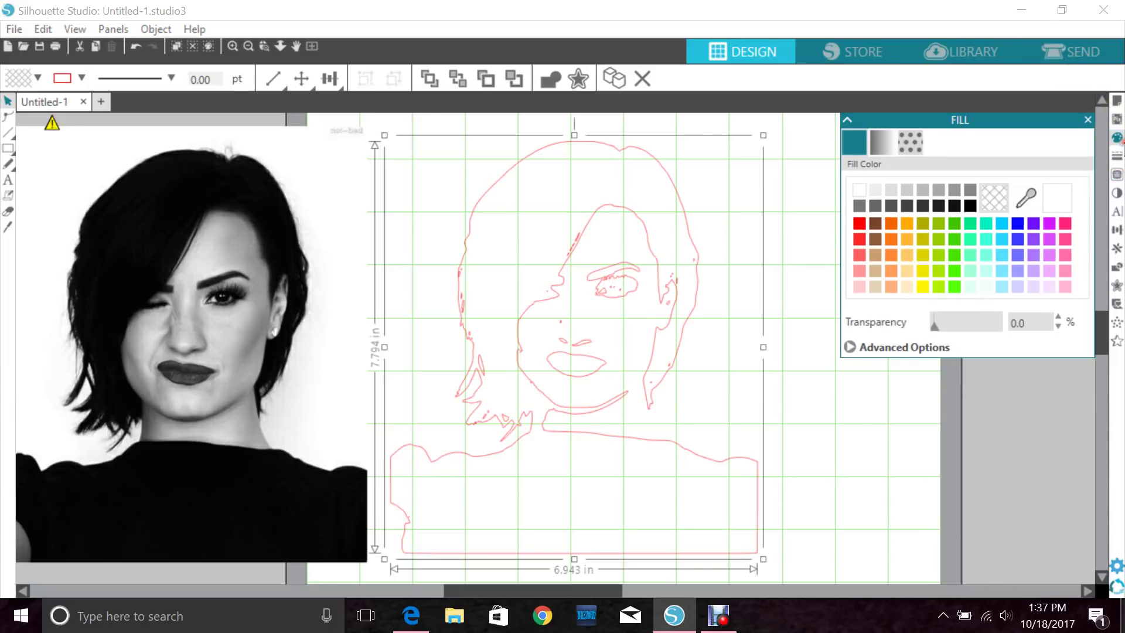
left_click(970, 206)
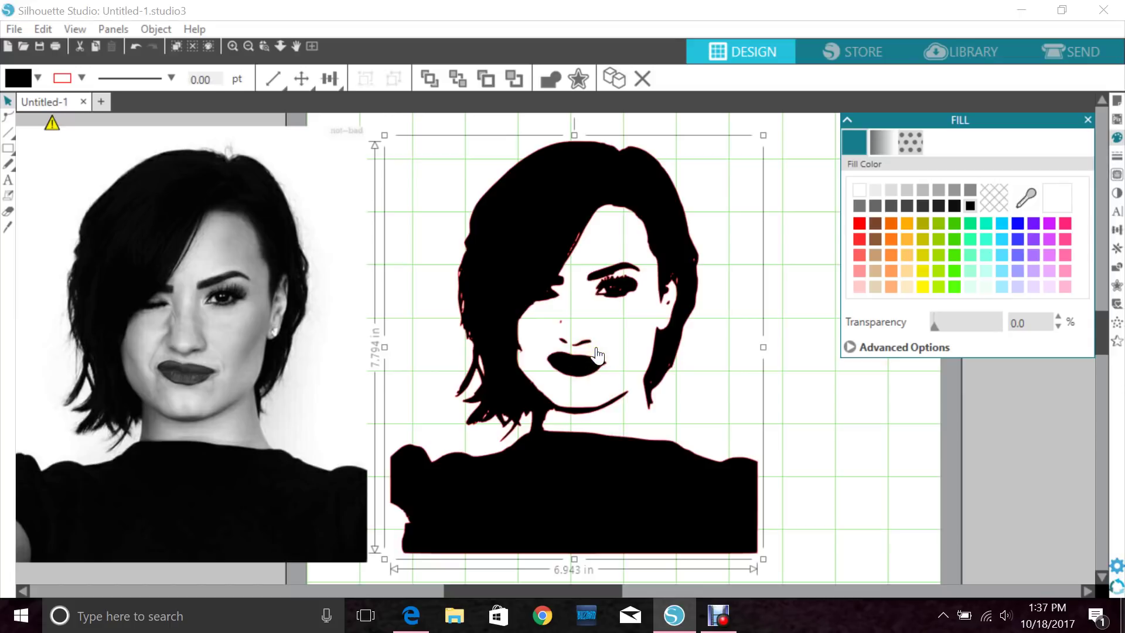
mouse_move(543, 255)
left_mouse_down()
mouse_move(504, 288)
mouse_move(209, 258)
mouse_move(146, 231)
left_mouse_up()
Step: Drag the photo right from under the silhouette and mark it as the trace area again
left_click(318, 231)
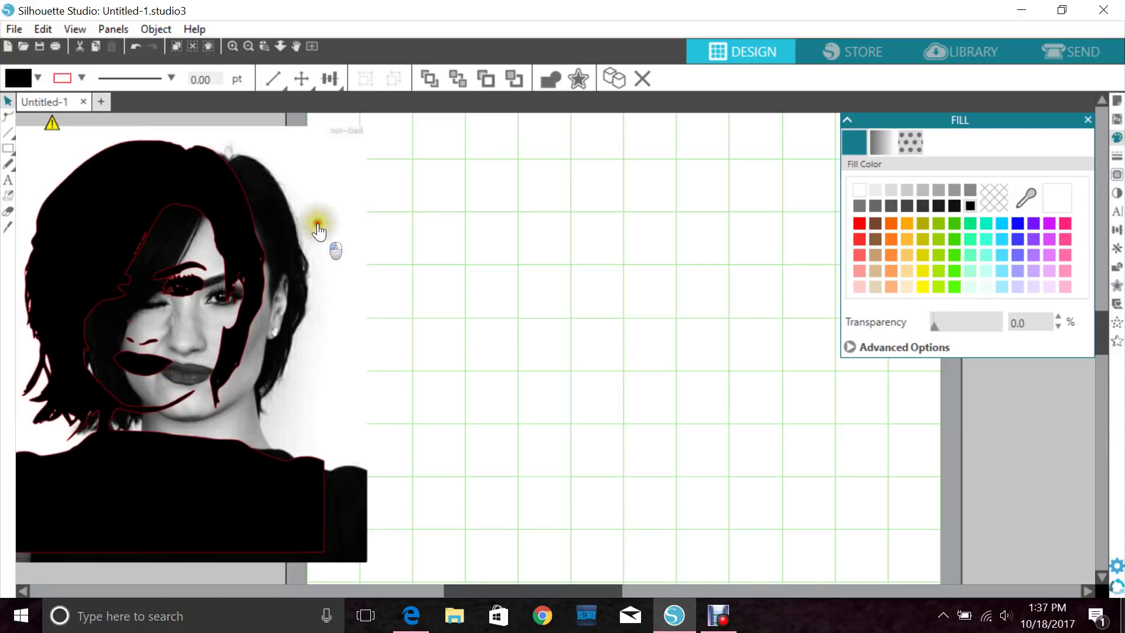
left_click_drag(318, 232, 747, 227)
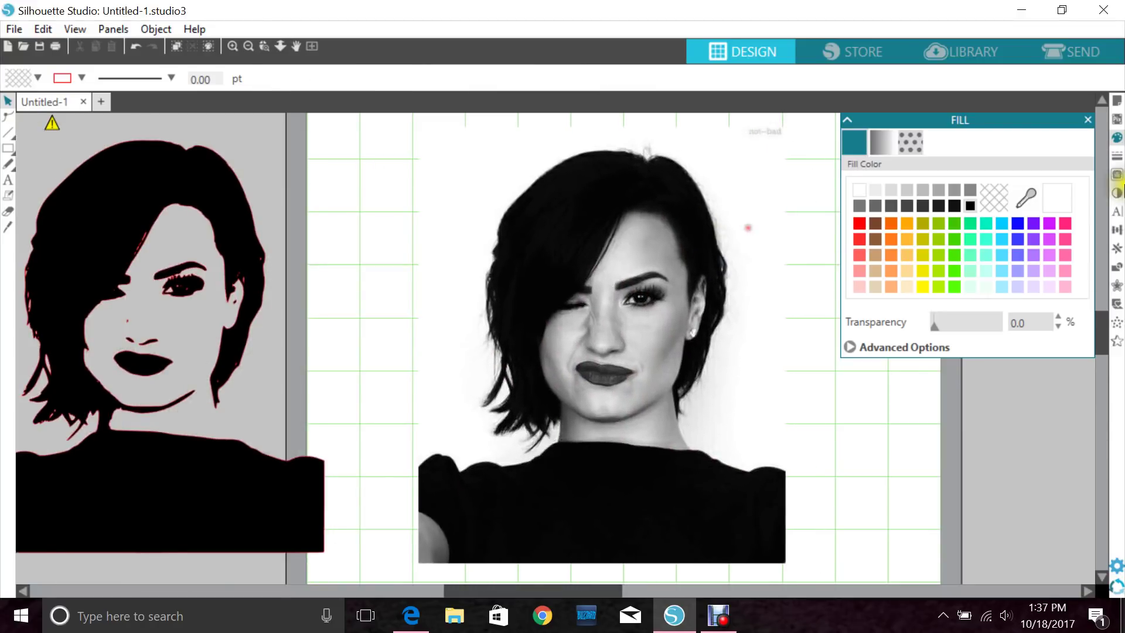
left_click(1088, 119)
left_click(1116, 174)
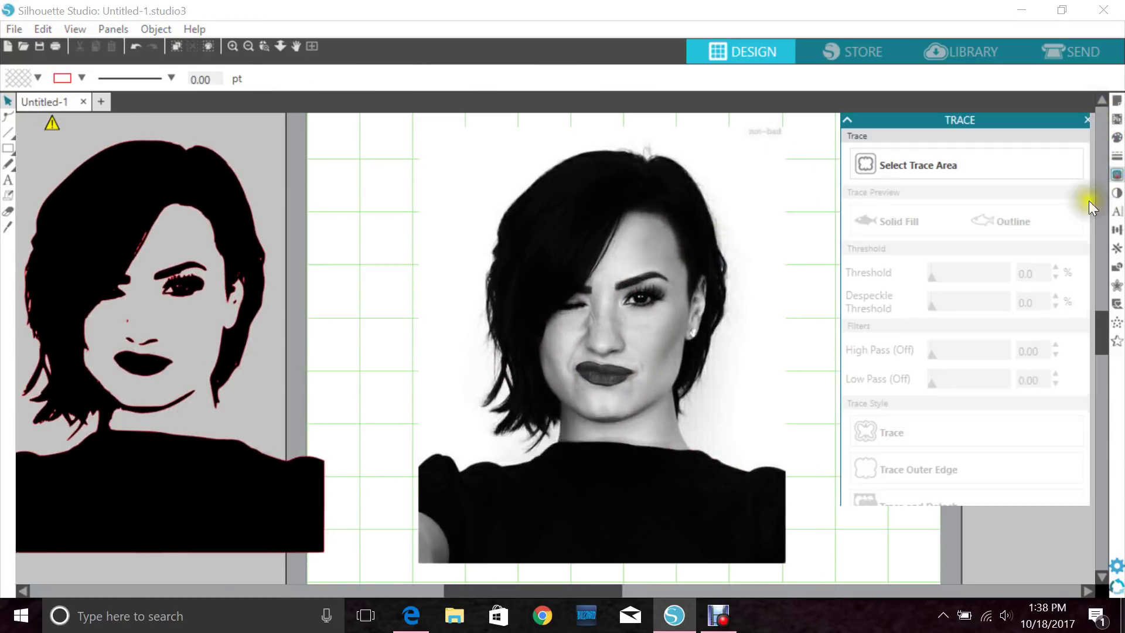
left_click(866, 164)
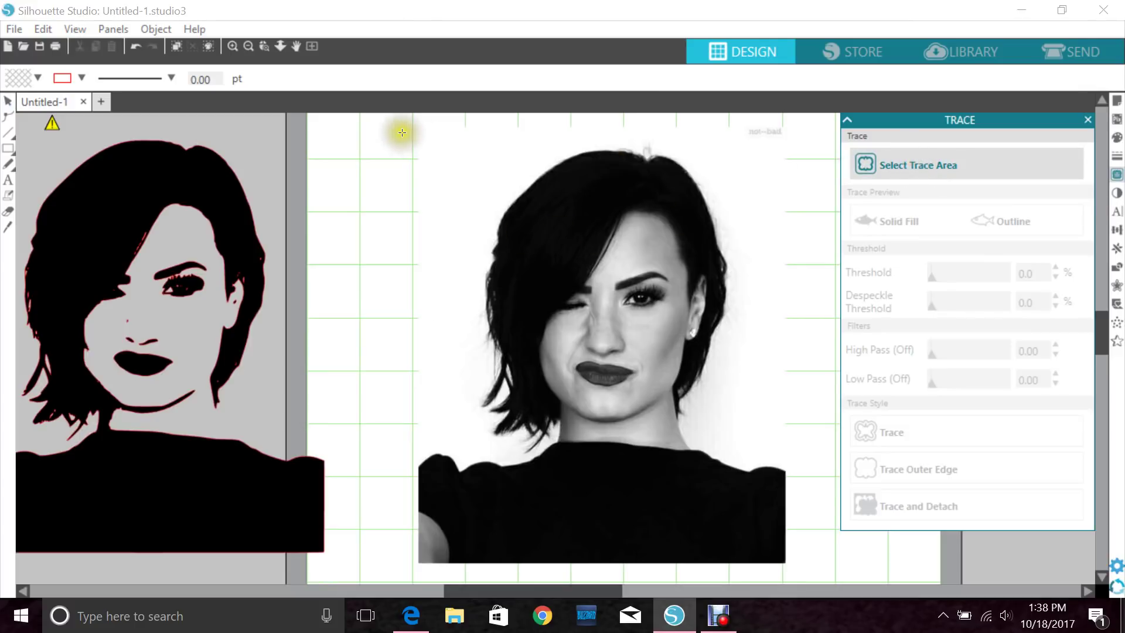
mouse_move(402, 133)
left_mouse_down()
mouse_move(841, 583)
mouse_move(786, 522)
mouse_move(810, 528)
left_mouse_up()
scroll(1081, 351, "up", 3)
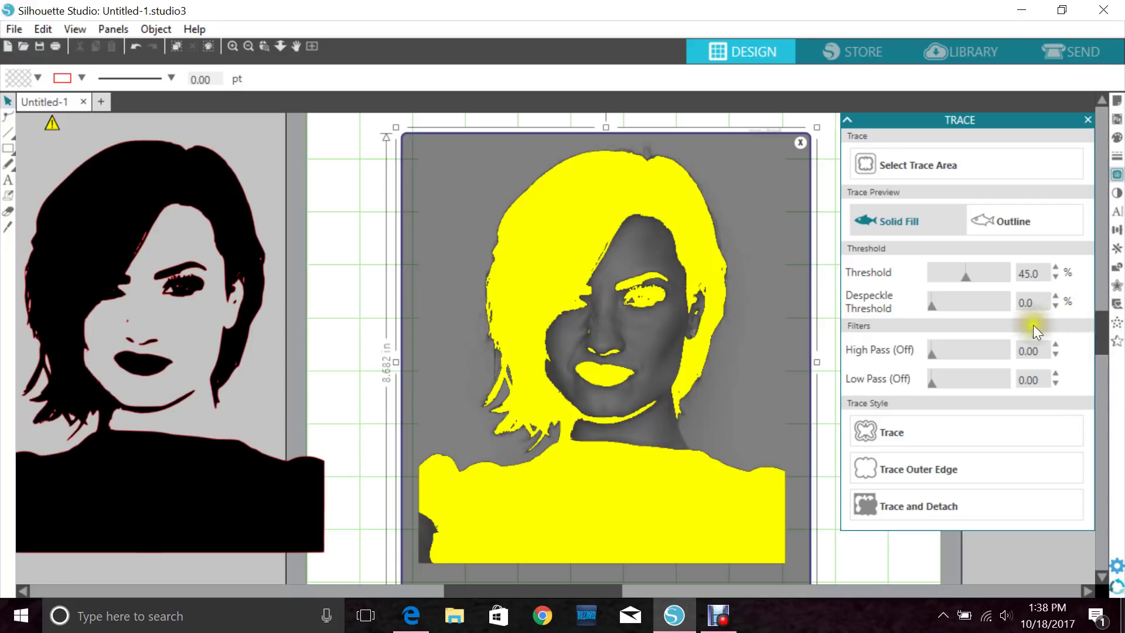
Step: Lower the trace threshold to 42% and turn on the High Pass filter at 11.50
left_click_drag(961, 280, 963, 279)
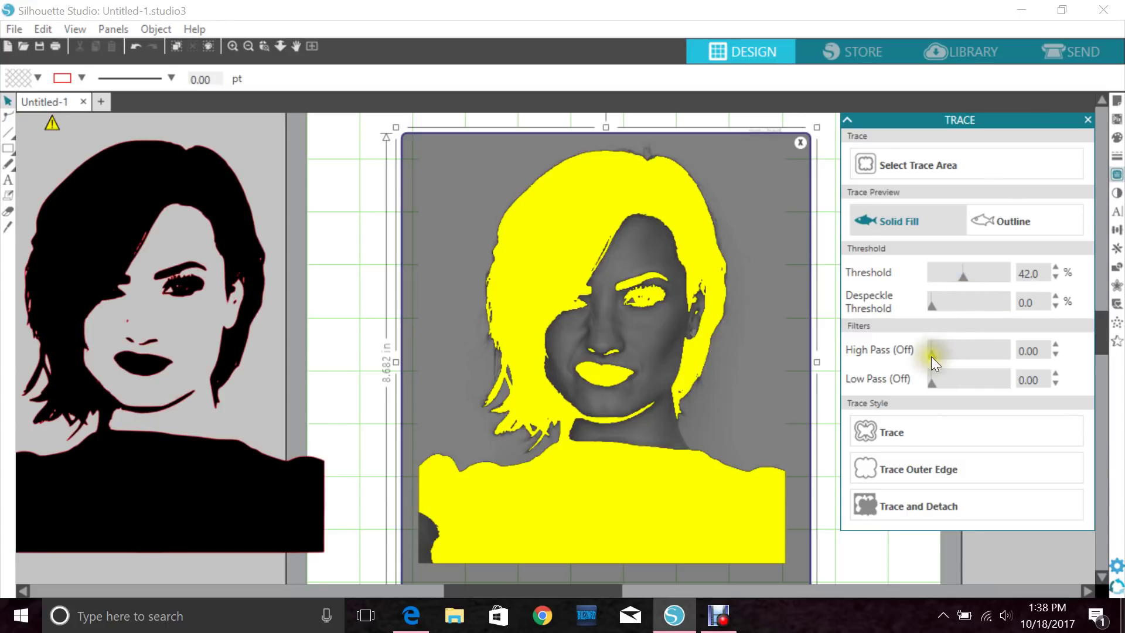
left_click_drag(931, 358, 955, 354)
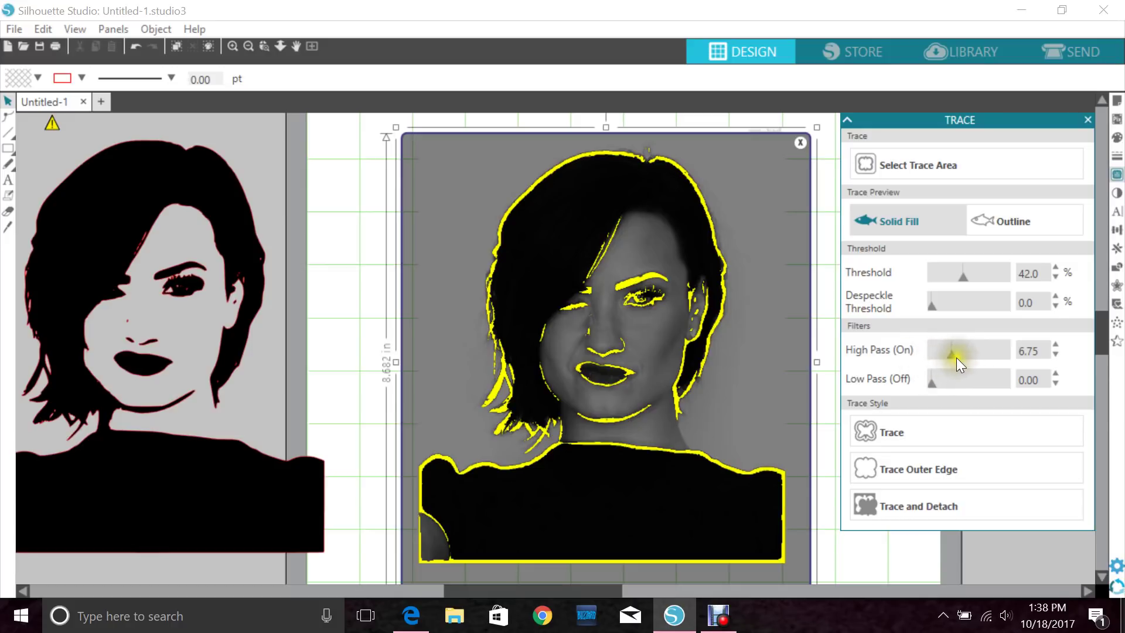
left_click_drag(955, 357, 966, 354)
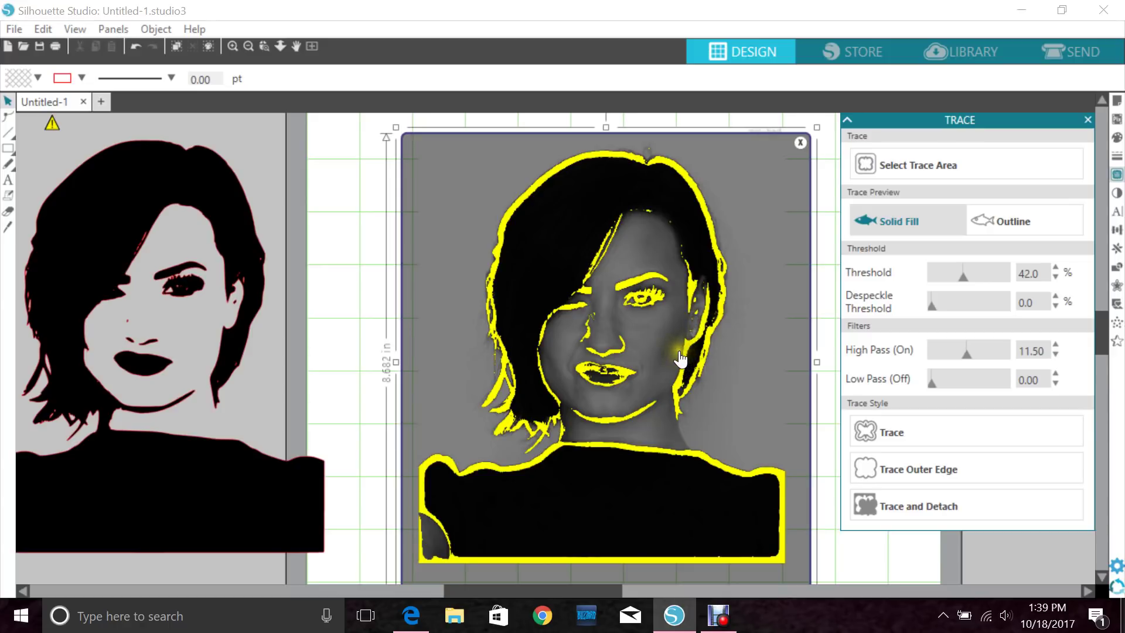
Step: Trace the photo, move the photo aside, and fill the new edge outlines solid black
left_click(901, 422)
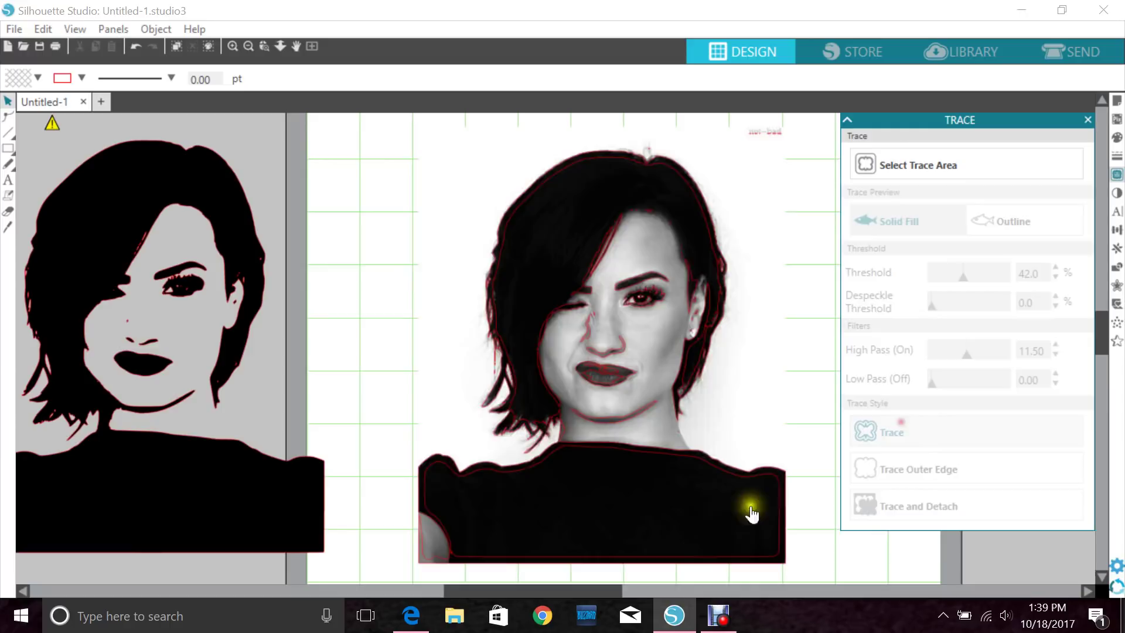
mouse_move(633, 527)
left_mouse_down()
mouse_move(475, 534)
mouse_move(422, 515)
mouse_move(35, 510)
mouse_move(11, 521)
left_mouse_up()
left_click_drag(477, 175, 611, 294)
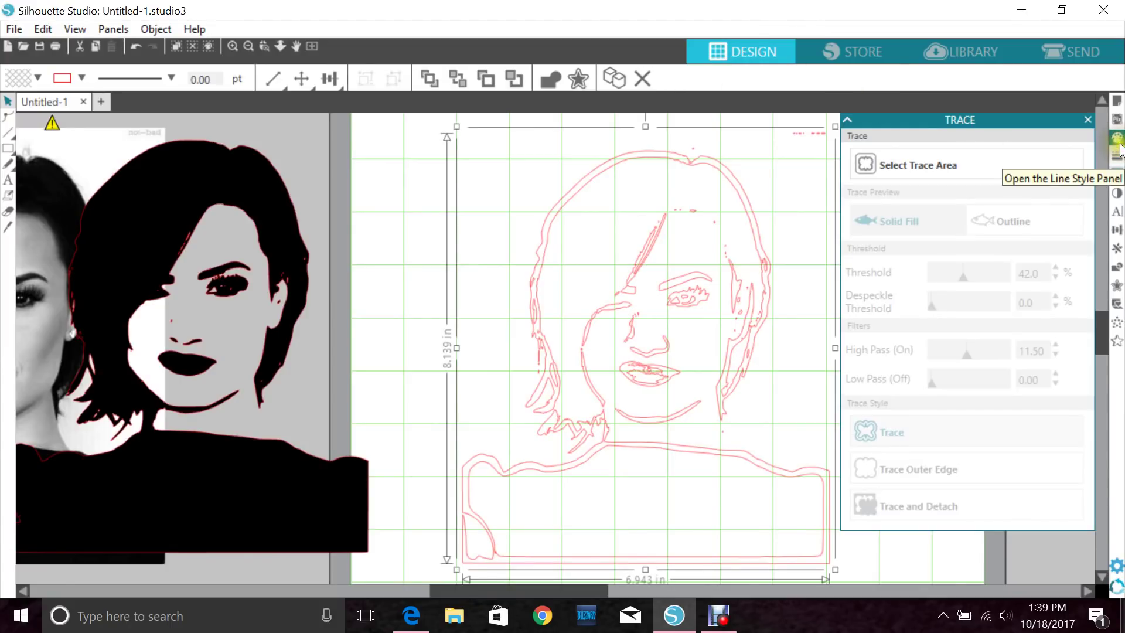
left_click(1119, 150)
left_click(970, 206)
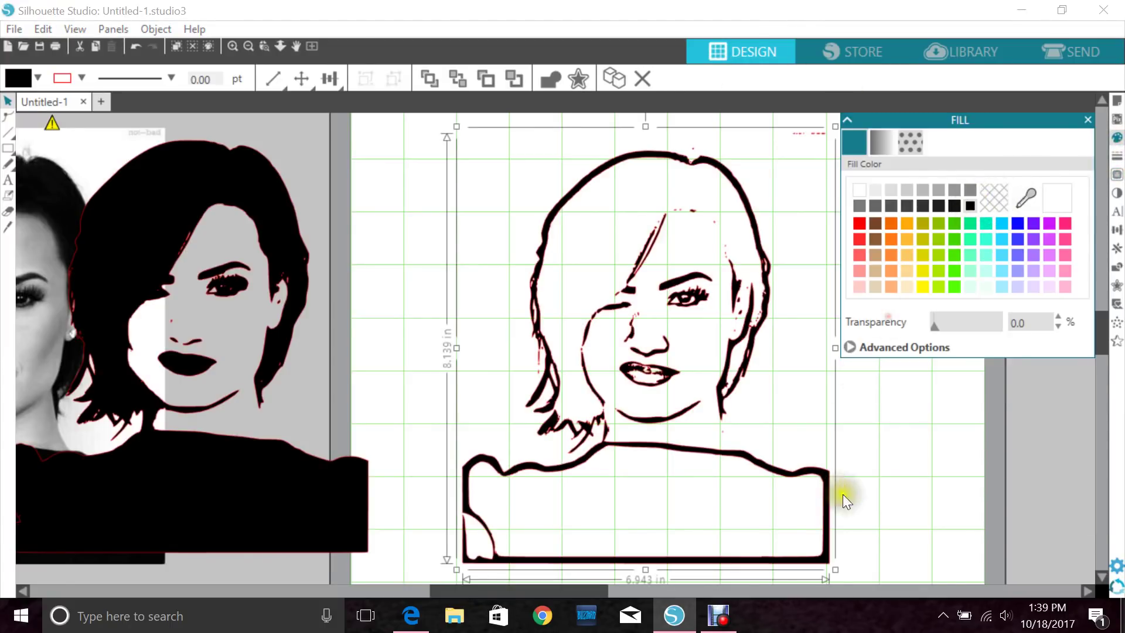
Step: Lay the first black silhouette over the edge-outline trace and deselect
left_click_drag(316, 495, 422, 504)
mouse_move(351, 507)
left_mouse_down()
mouse_move(434, 510)
mouse_move(700, 480)
mouse_move(712, 503)
mouse_move(703, 510)
left_mouse_up()
left_click(458, 375)
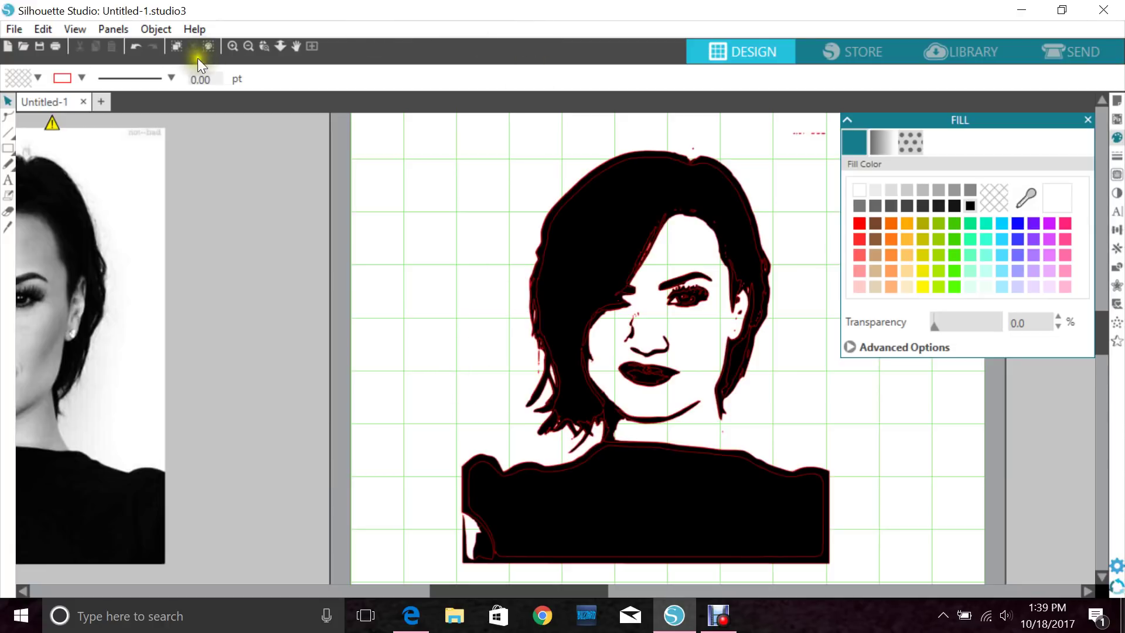
Step: Zoom in on the silhouette's face, check the eye shape, then zoom back out
left_click(266, 50)
left_click_drag(679, 275, 712, 325)
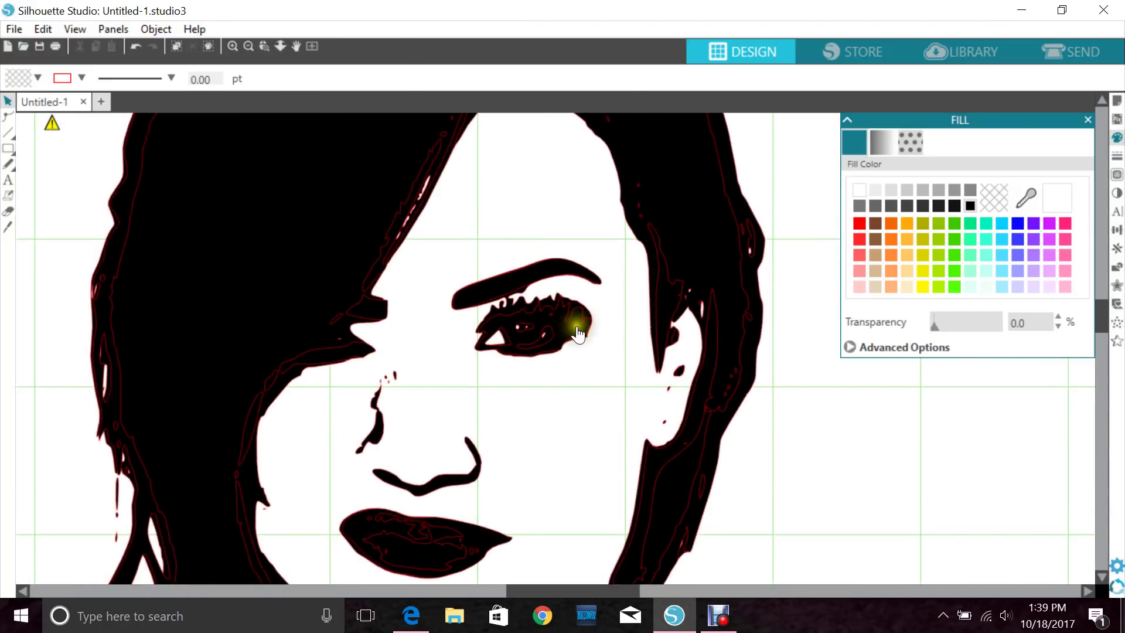
left_click(577, 333)
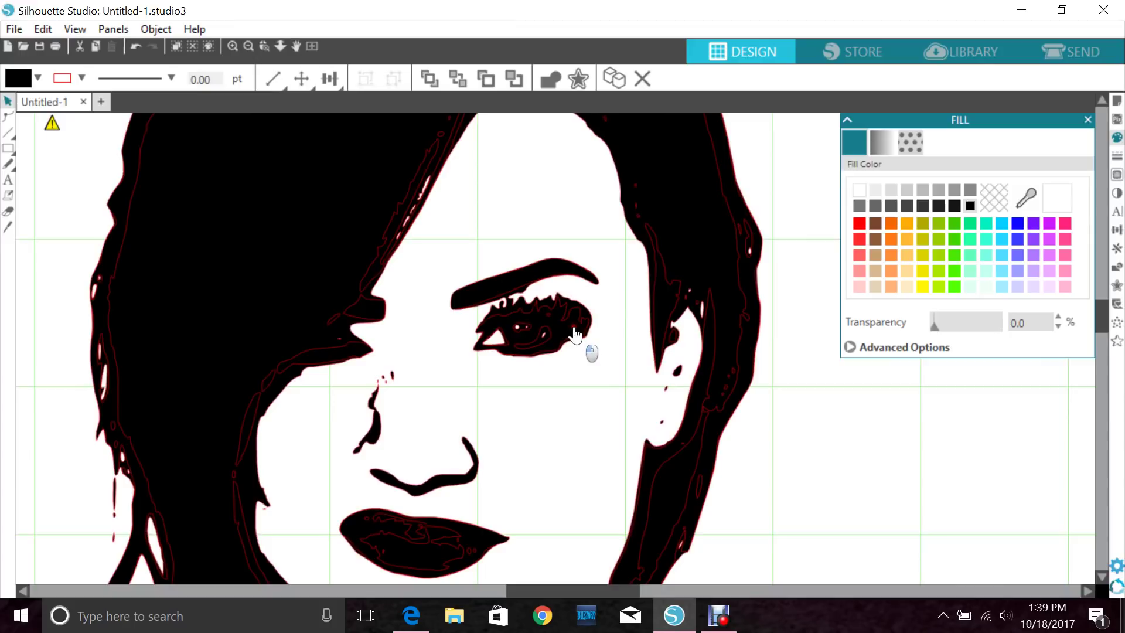
left_click(464, 344)
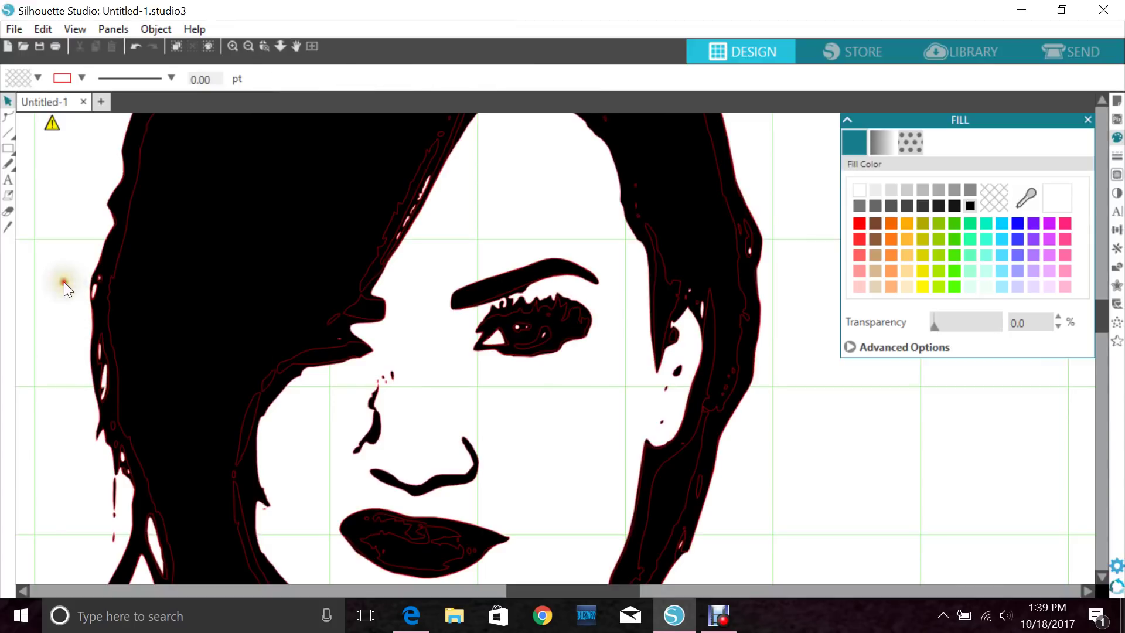
scroll(59, 258, "down", 1)
left_click(249, 46)
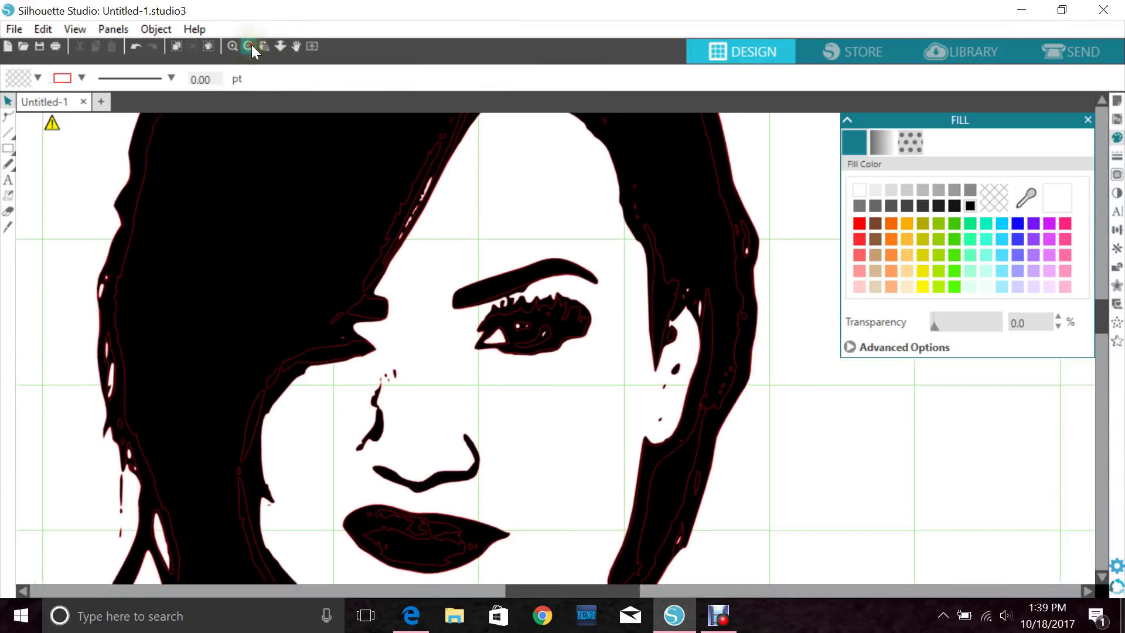
Step: Zoom out to the whole mat and weld the traced portrait pieces into one shape
left_click(249, 46)
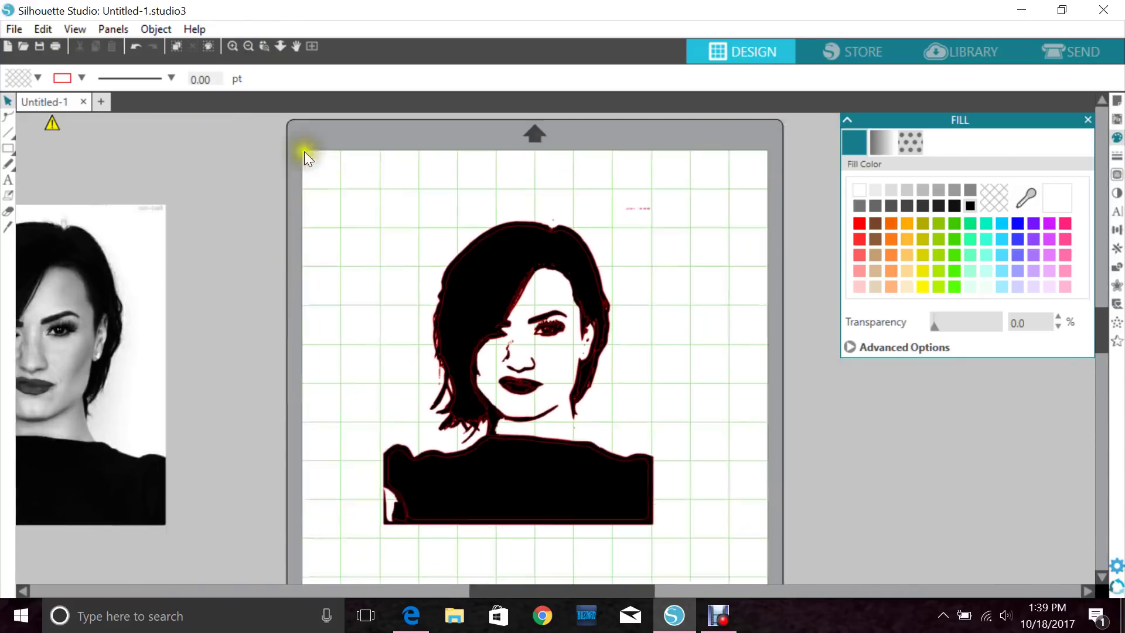
left_click(232, 46)
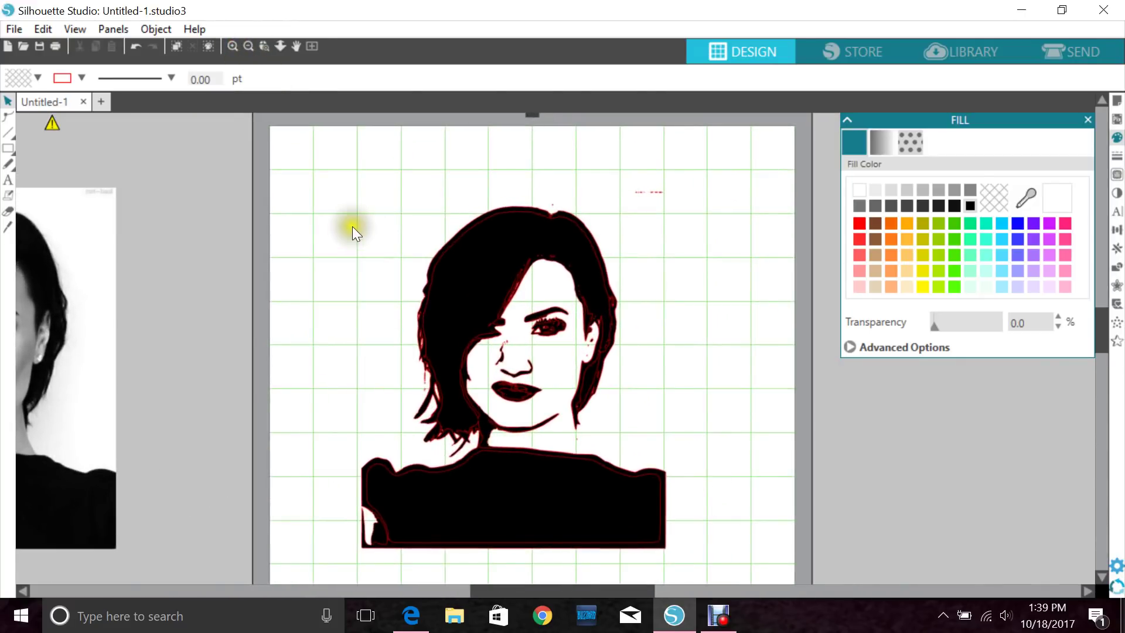
left_click_drag(352, 227, 685, 502)
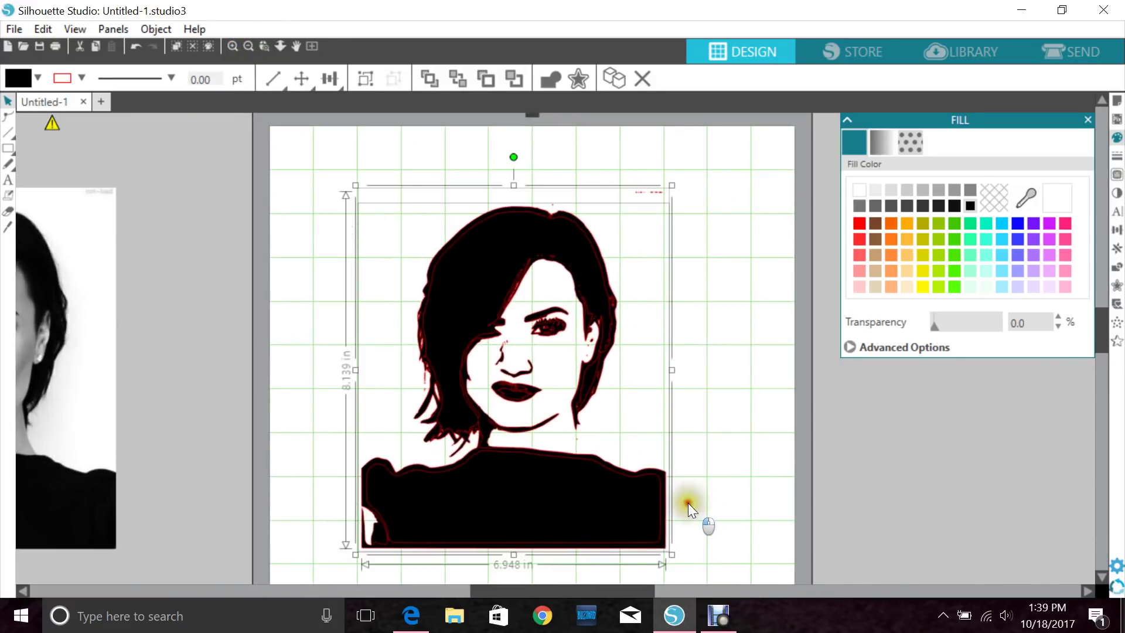
right_click(478, 302)
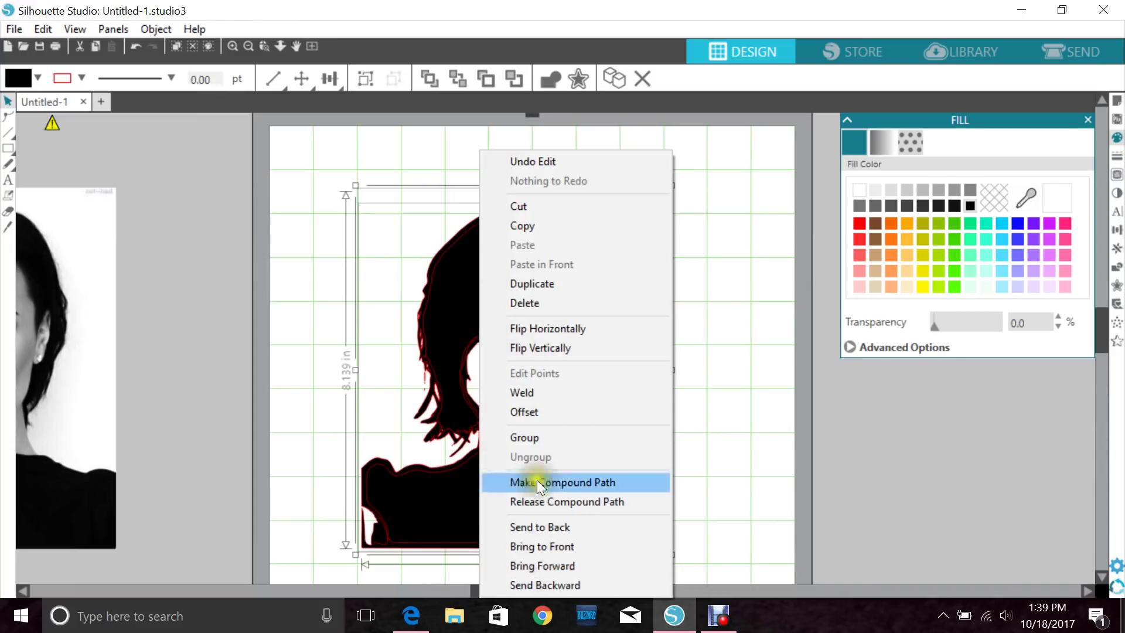
left_click(534, 393)
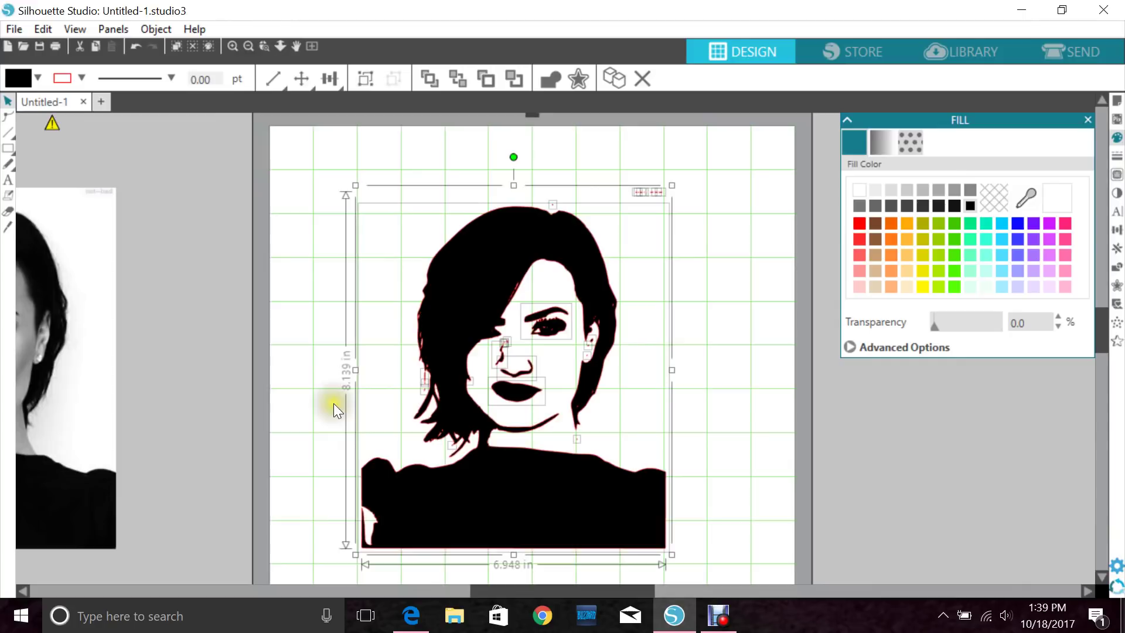
Step: Select the tiny red stray shapes above the hair
left_click(297, 367)
left_click(553, 209)
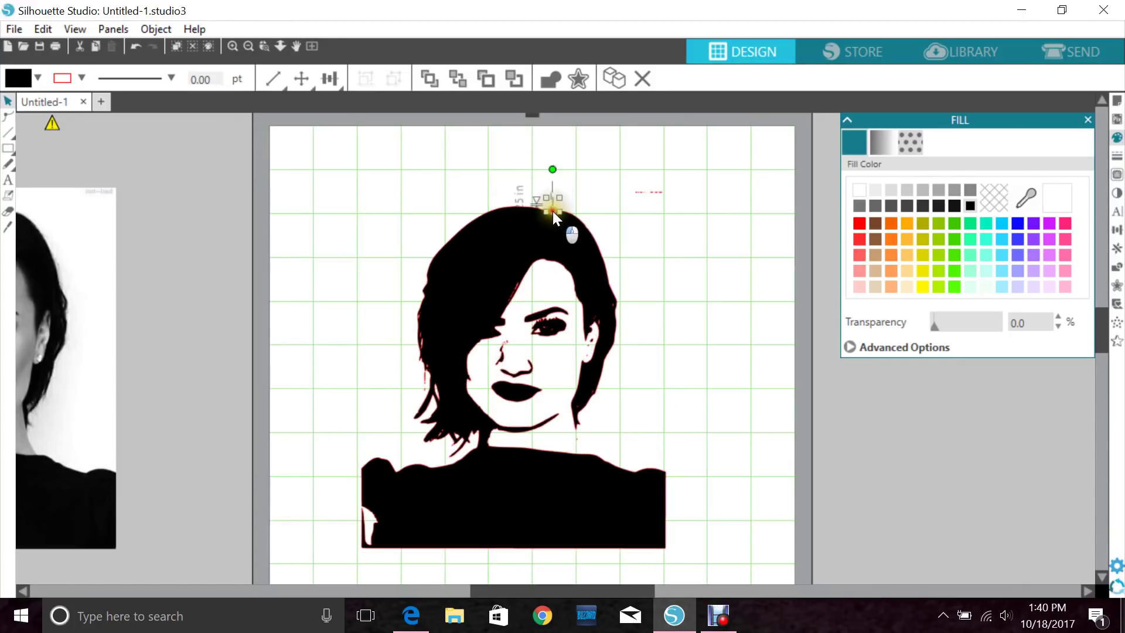
left_click_drag(613, 172, 677, 206)
Step: Delete the stray shapes above the hair, zoom in, and delete the thin sliver left of the face
key("Delete")
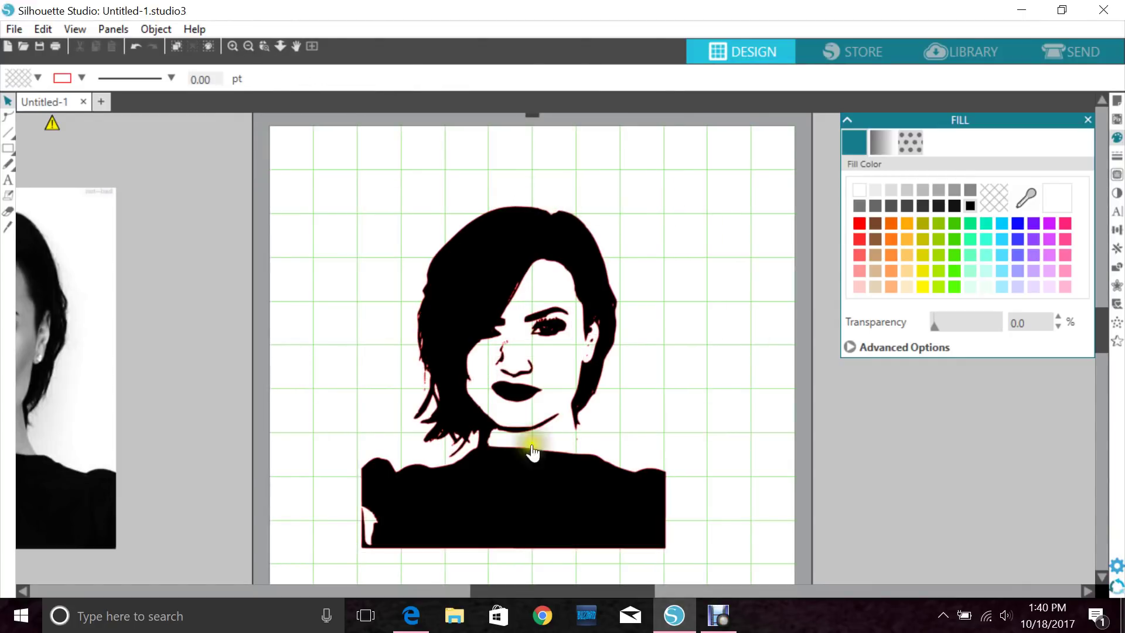
left_click(261, 47)
left_click_drag(346, 246, 712, 382)
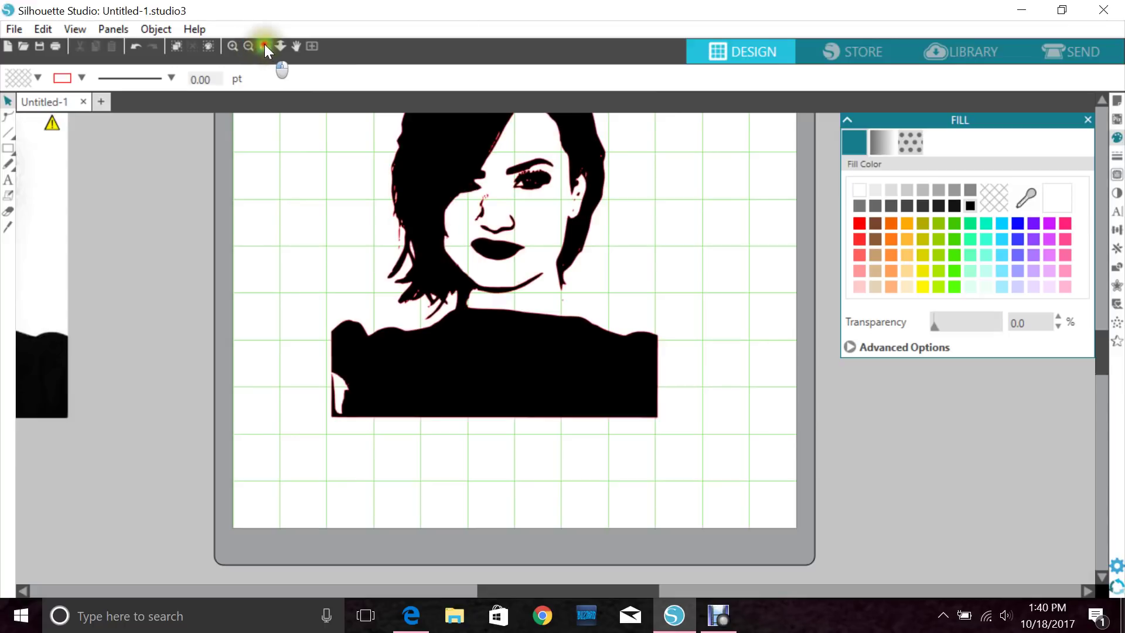
left_click(265, 46)
left_click_drag(362, 176, 469, 255)
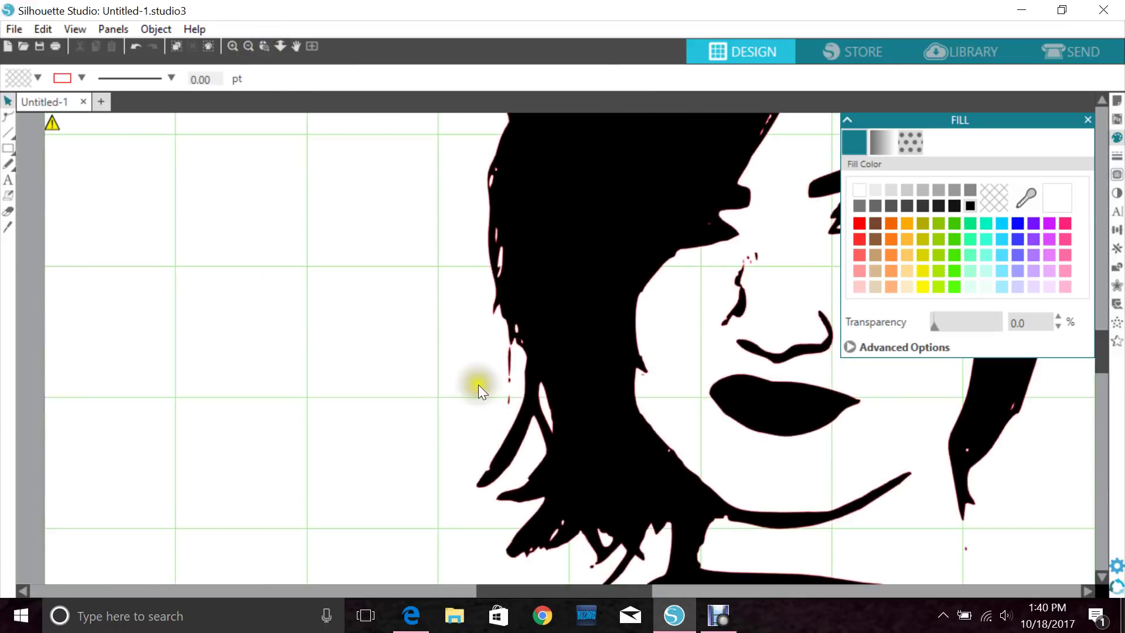
left_click(505, 390)
left_click(509, 378)
left_click(512, 385)
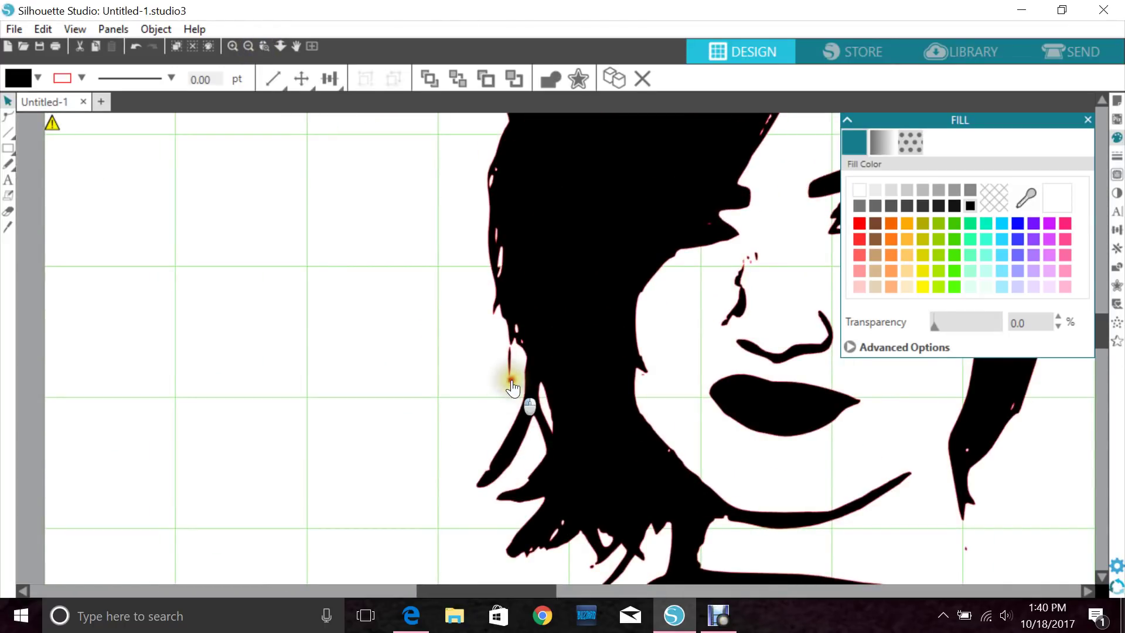
left_click(510, 378)
left_click(505, 368)
key("Delete")
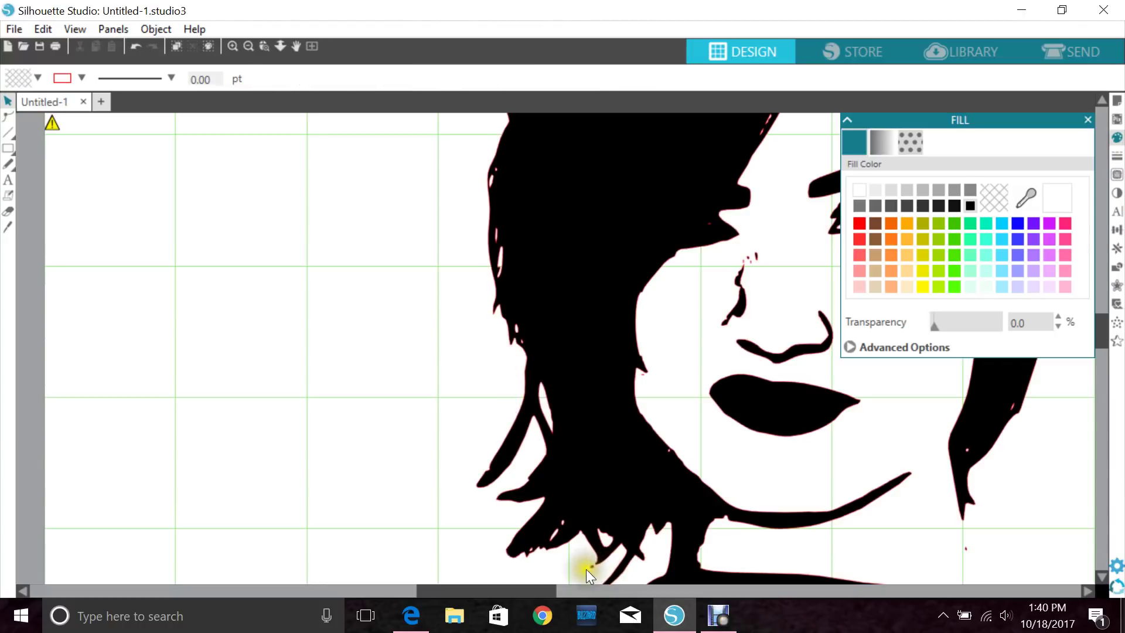
Step: Delete the small sliver at the hair's ends and the tiny stray piece below the hair
left_click(587, 565)
key("Delete")
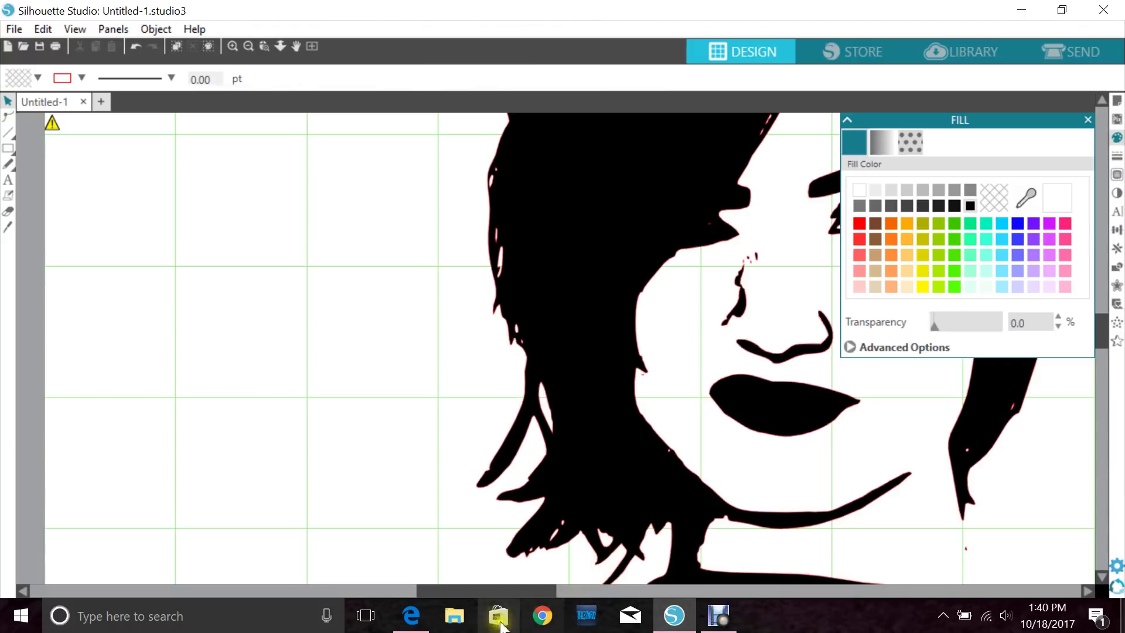
left_click_drag(443, 590, 511, 590)
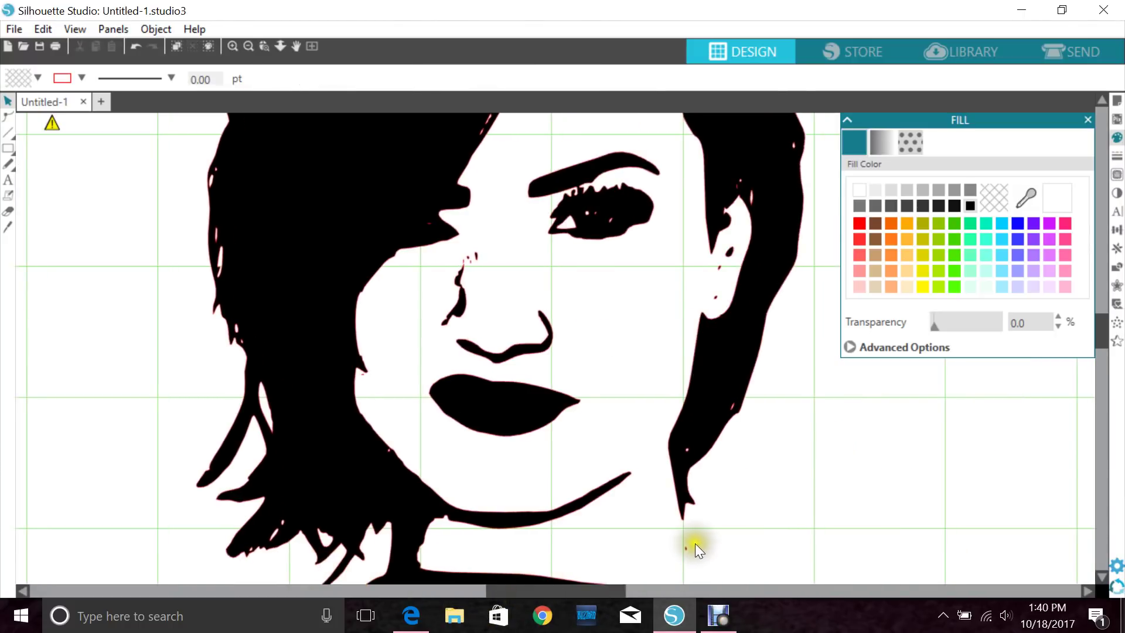
left_click(687, 554)
key("Delete")
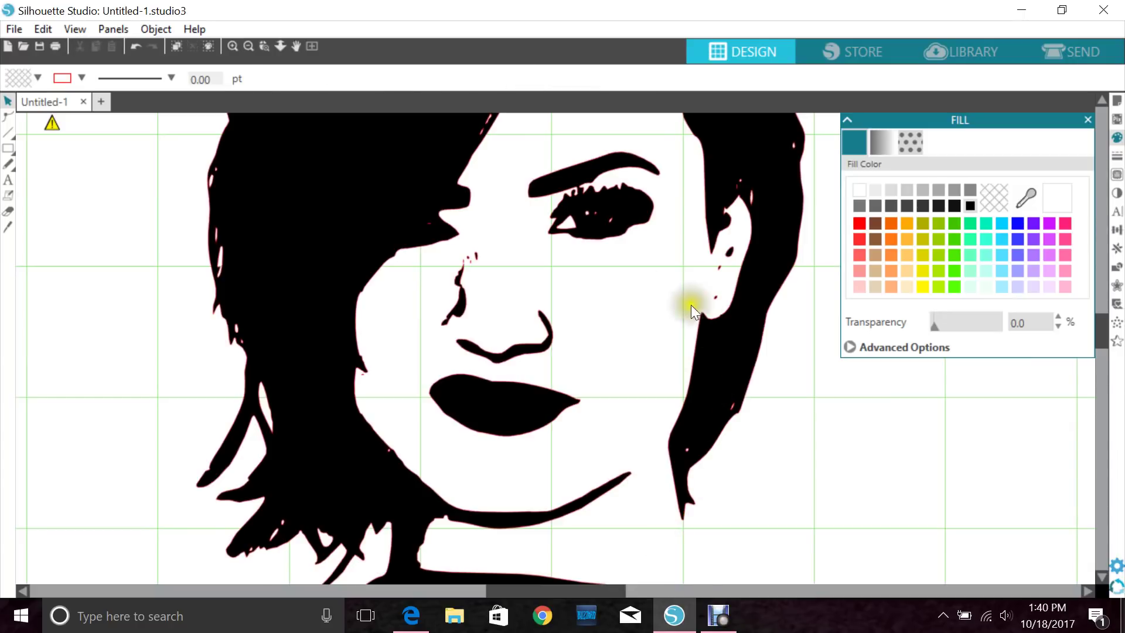
Step: Delete the four small specks beside the nose and zoom back out
left_click(463, 264)
key("Delete")
left_click(472, 266)
key("Delete")
left_click(476, 258)
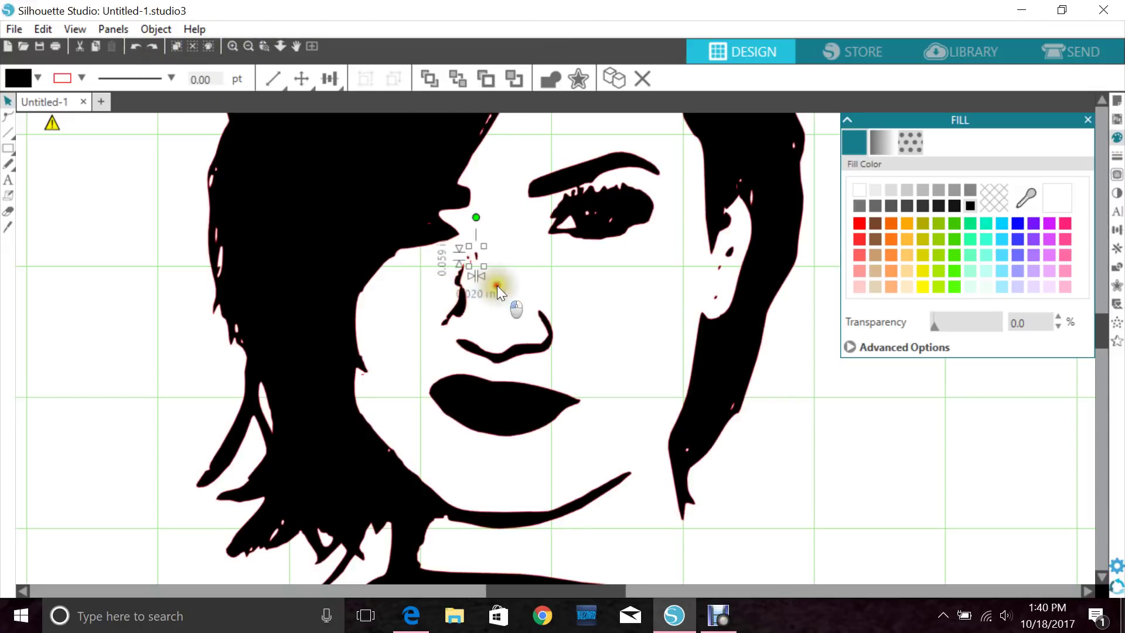
key("Delete")
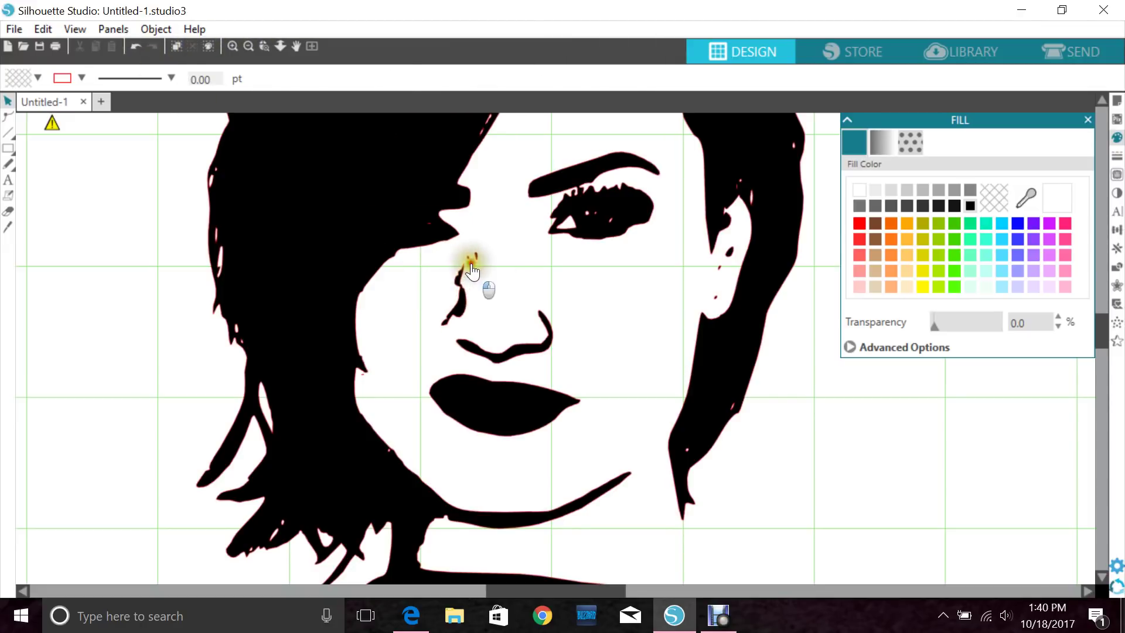
left_click(470, 267)
key("Delete")
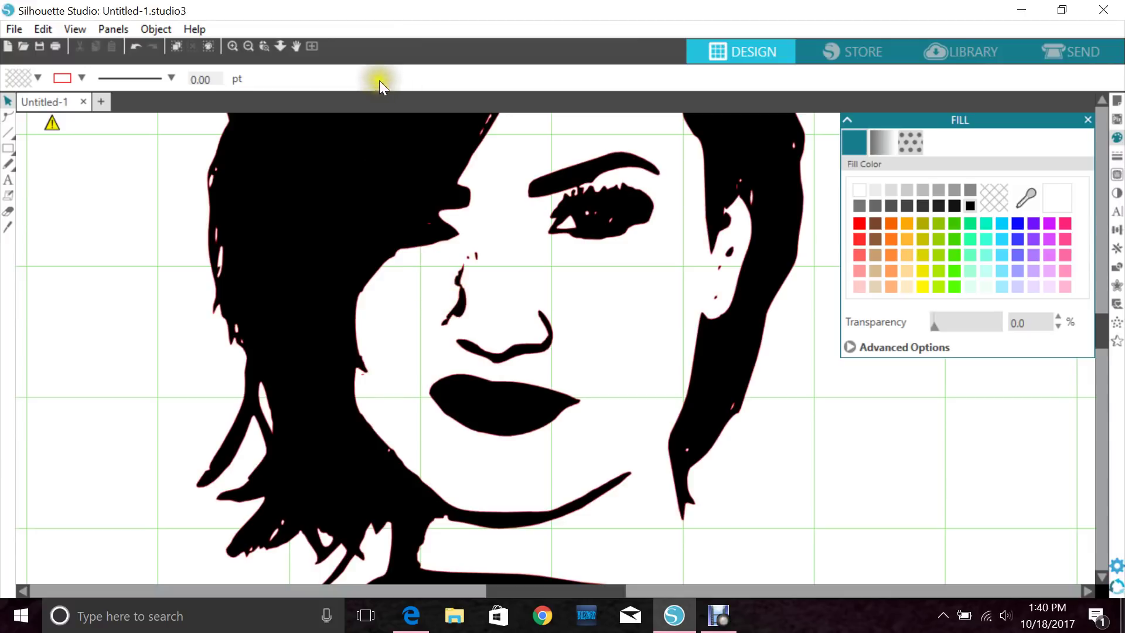
left_click(256, 49)
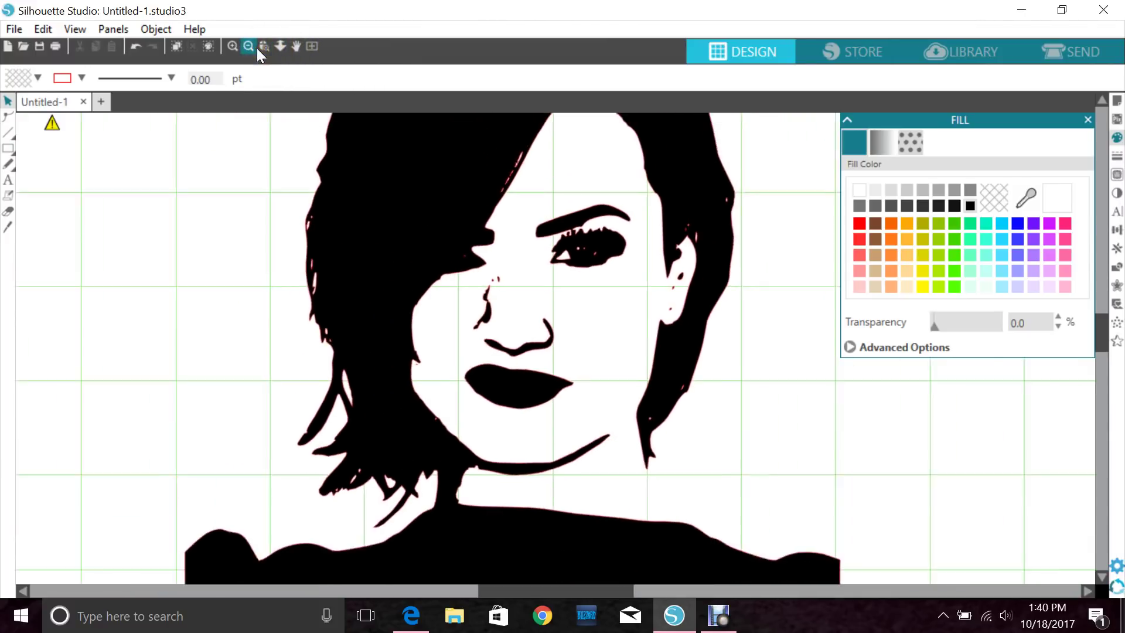
Step: Select all the portrait pieces and group them together
left_click_drag(308, 229, 765, 521)
right_click(532, 419)
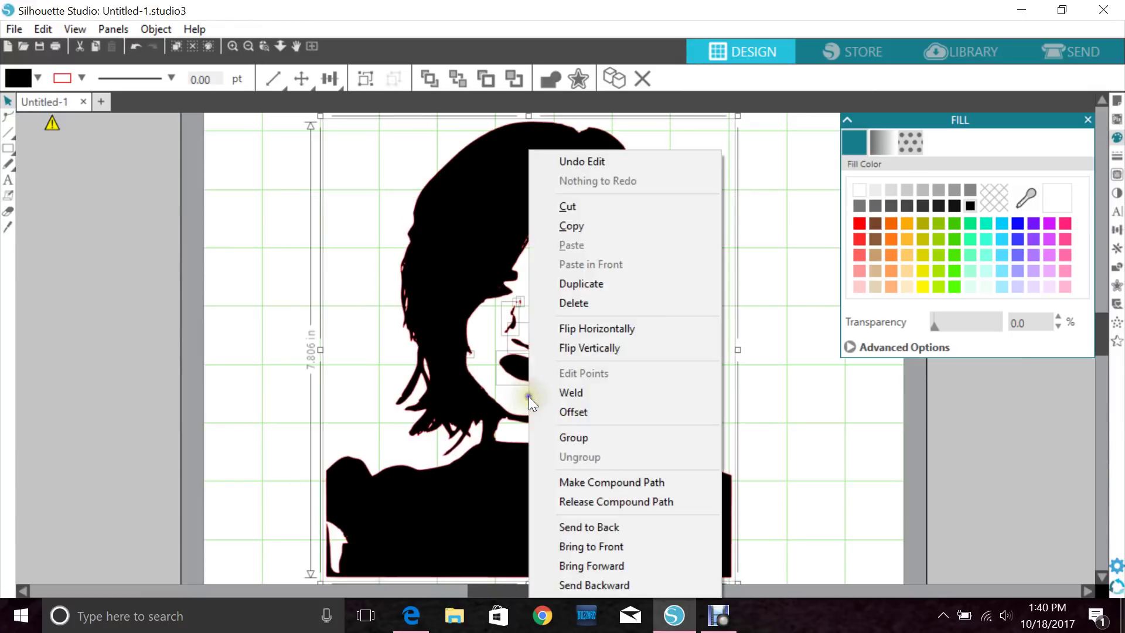
left_click(558, 430)
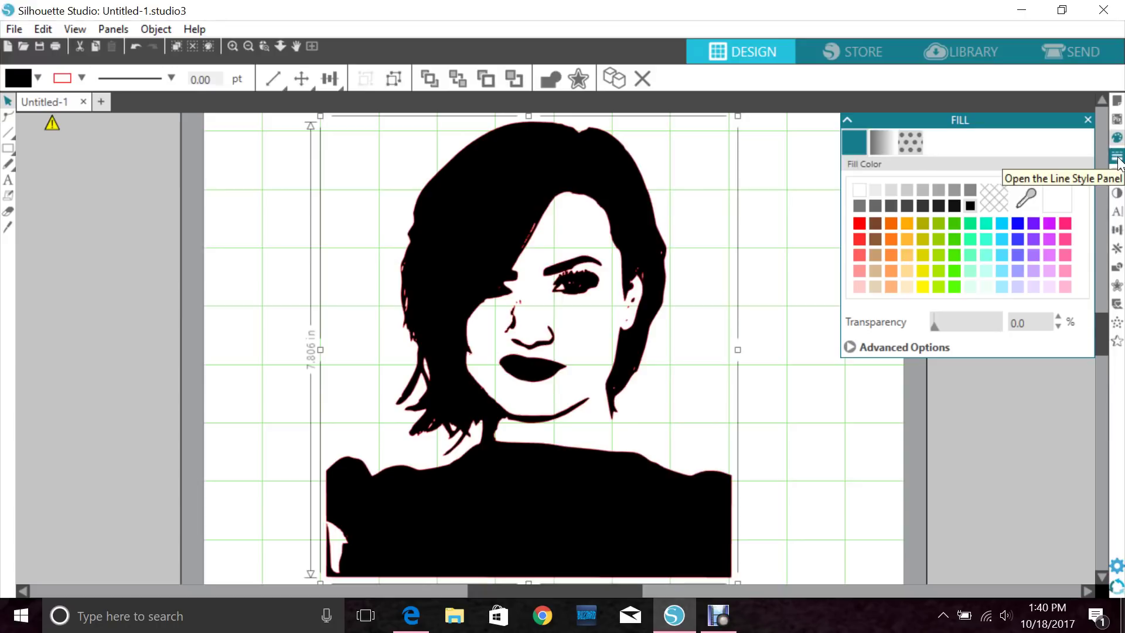
Step: Set the portrait's line colour to none so no red edges remain
left_click(1117, 156)
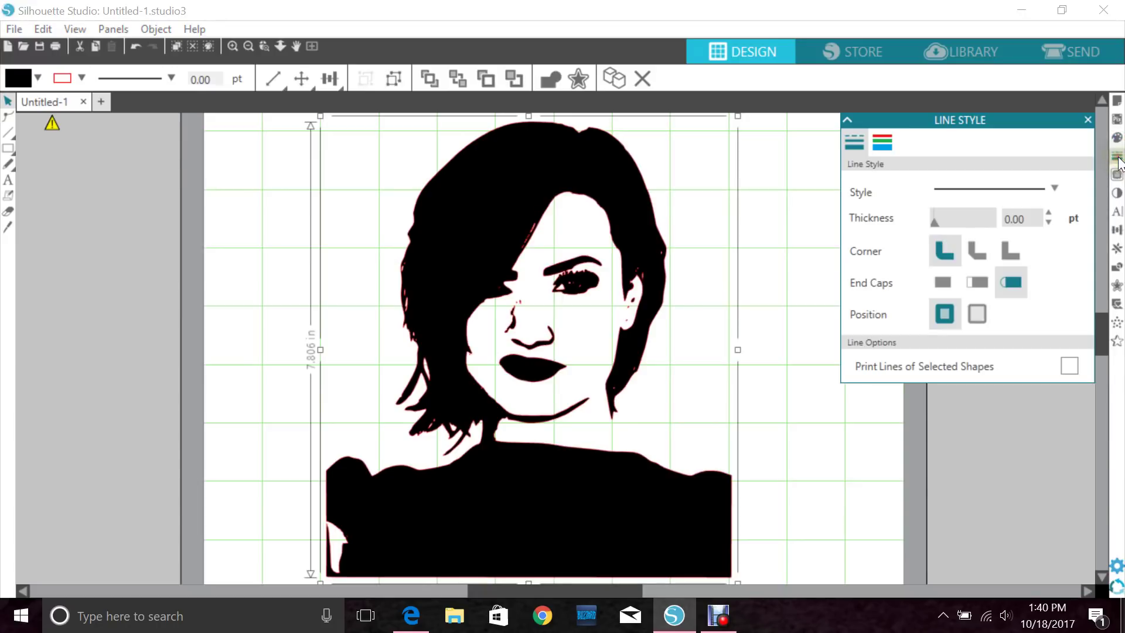
left_click(876, 146)
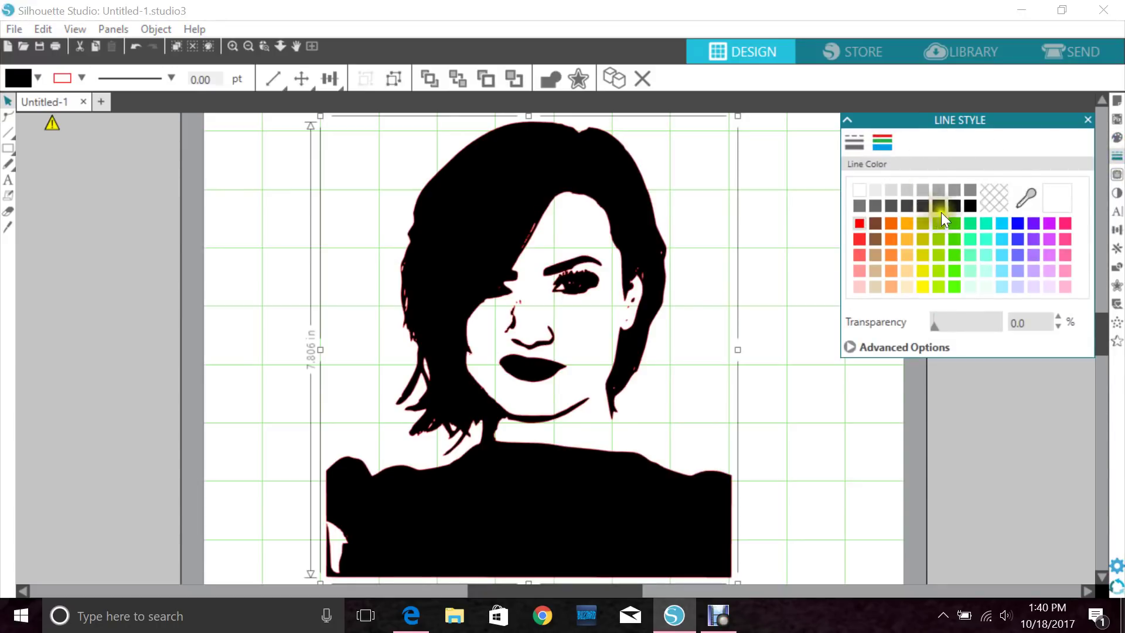
left_click(989, 195)
left_click(252, 296)
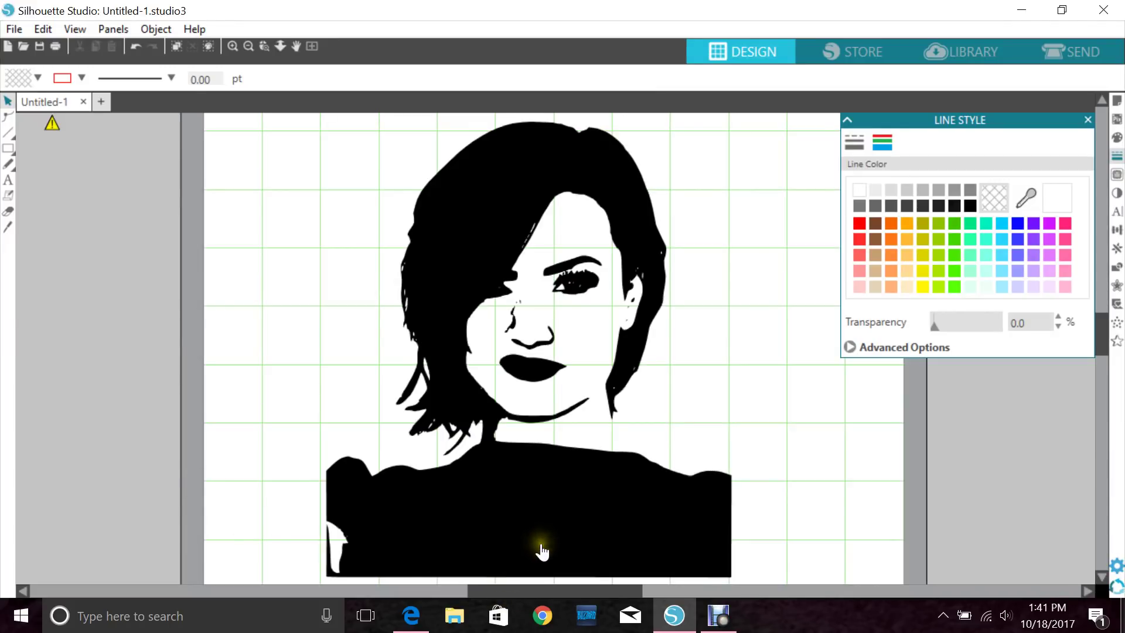
Step: Close the Line Style panel and place the grayscale photo just left of the black silhouette
left_click(1086, 119)
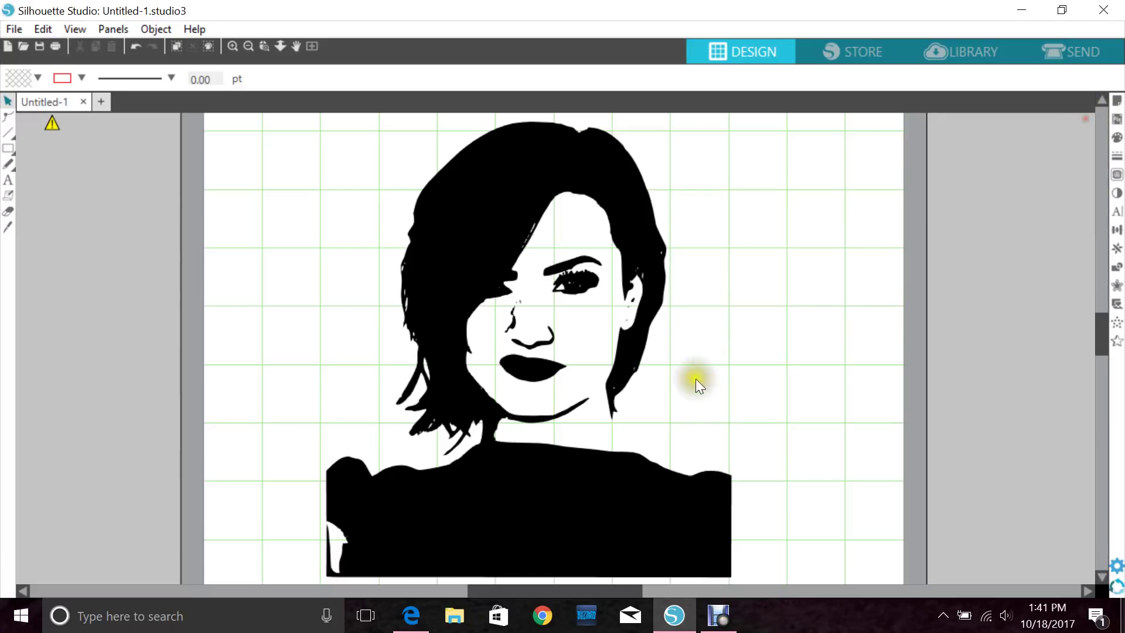
left_click_drag(573, 592, 536, 596)
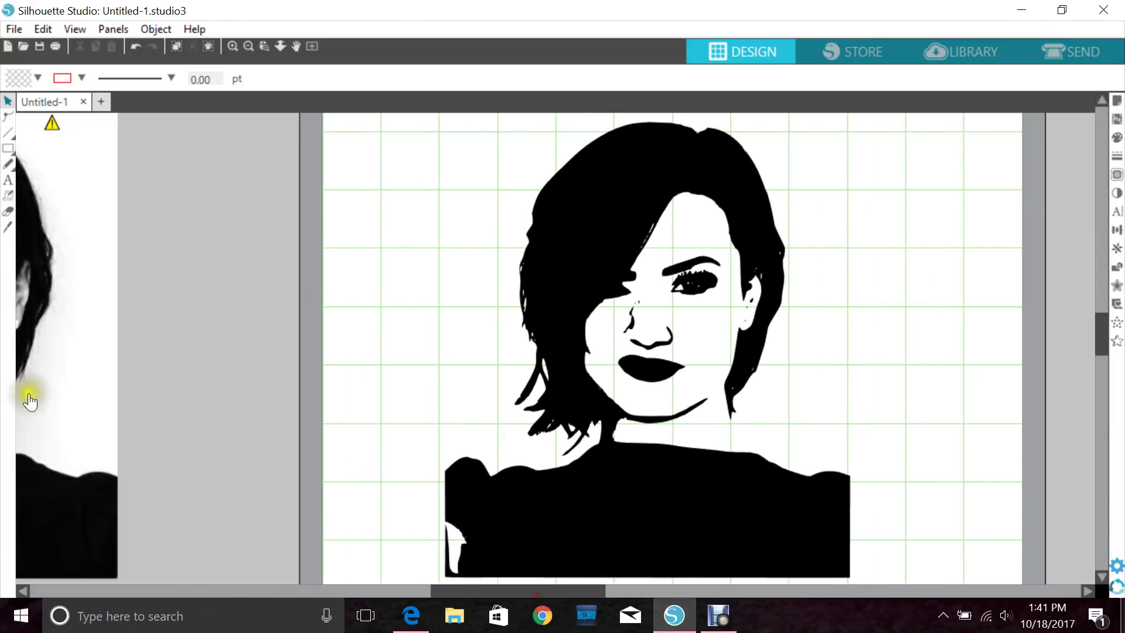
left_click_drag(30, 401, 378, 384)
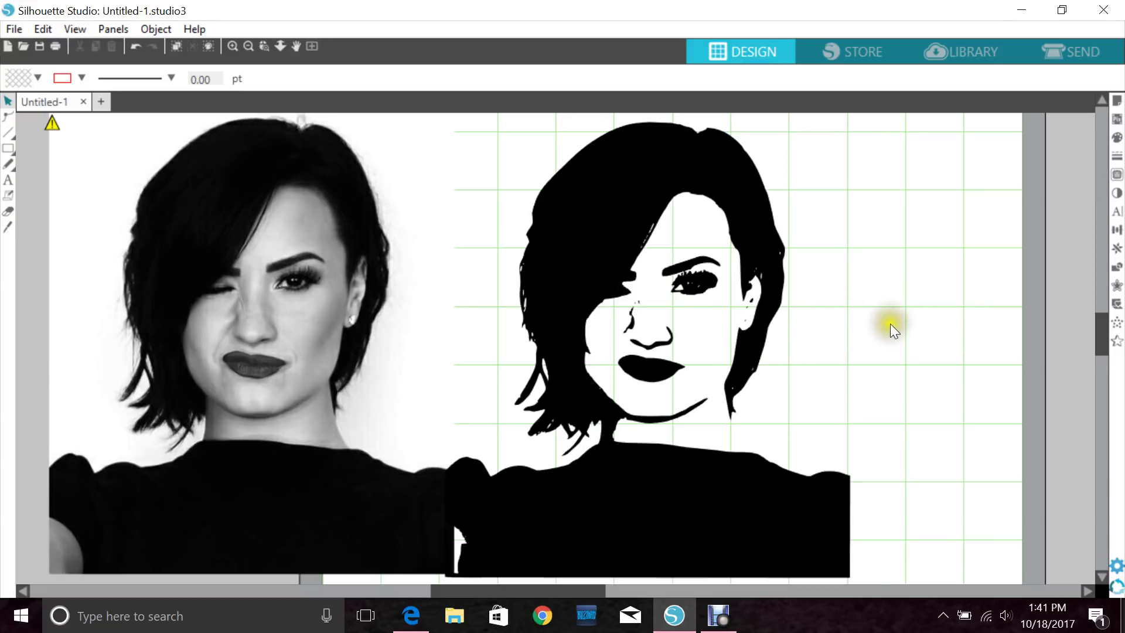
left_click(243, 48)
left_click_drag(673, 296, 740, 297)
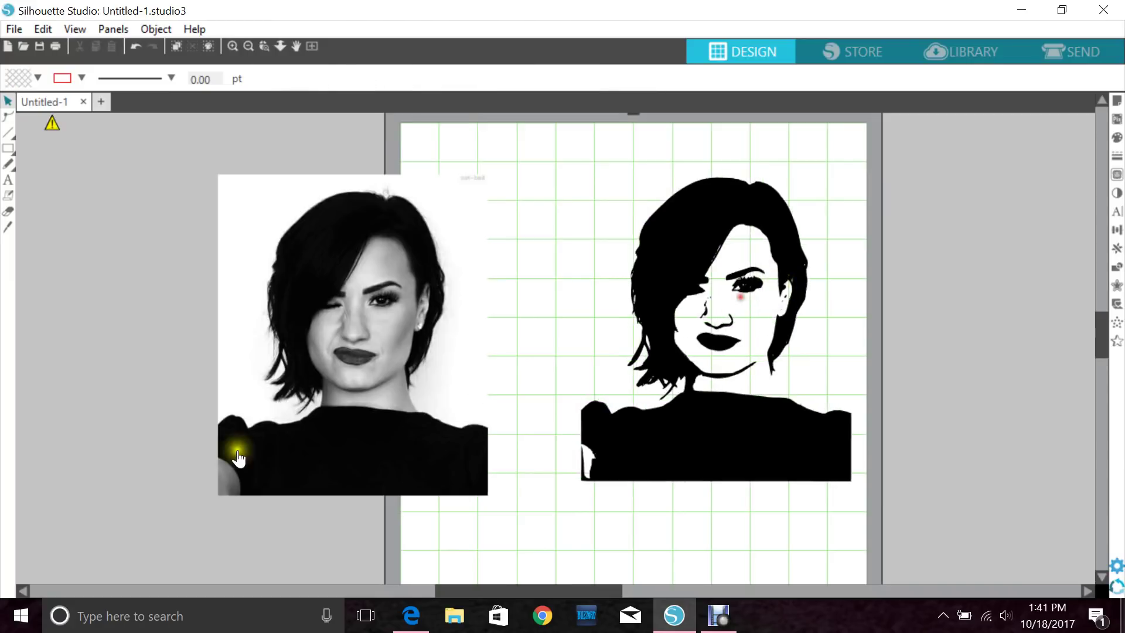
left_click_drag(322, 396, 398, 386)
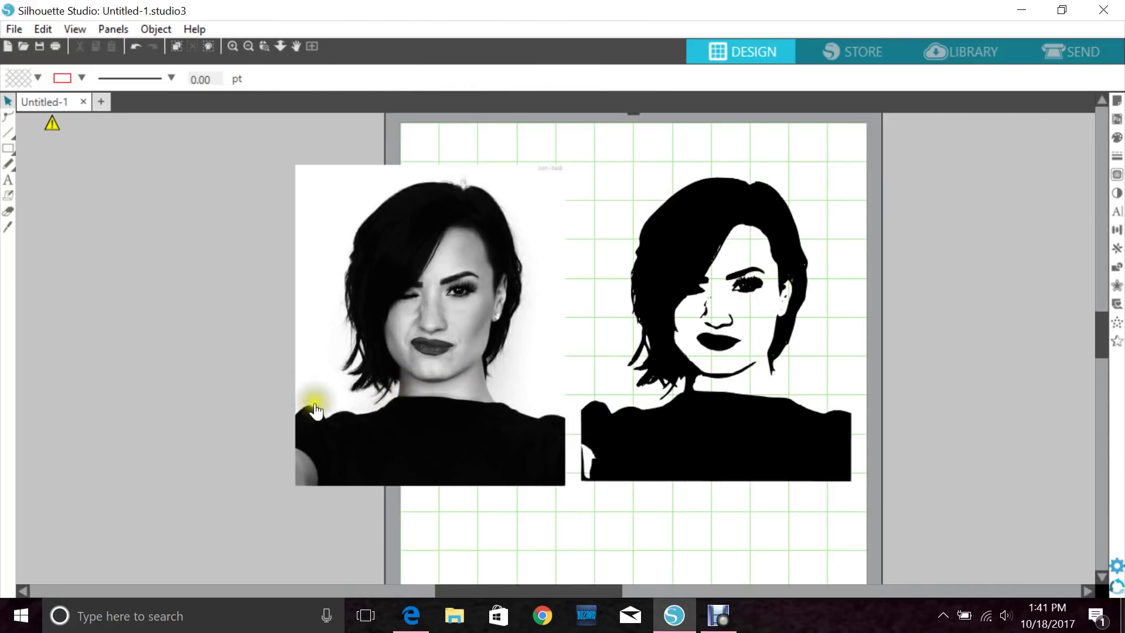